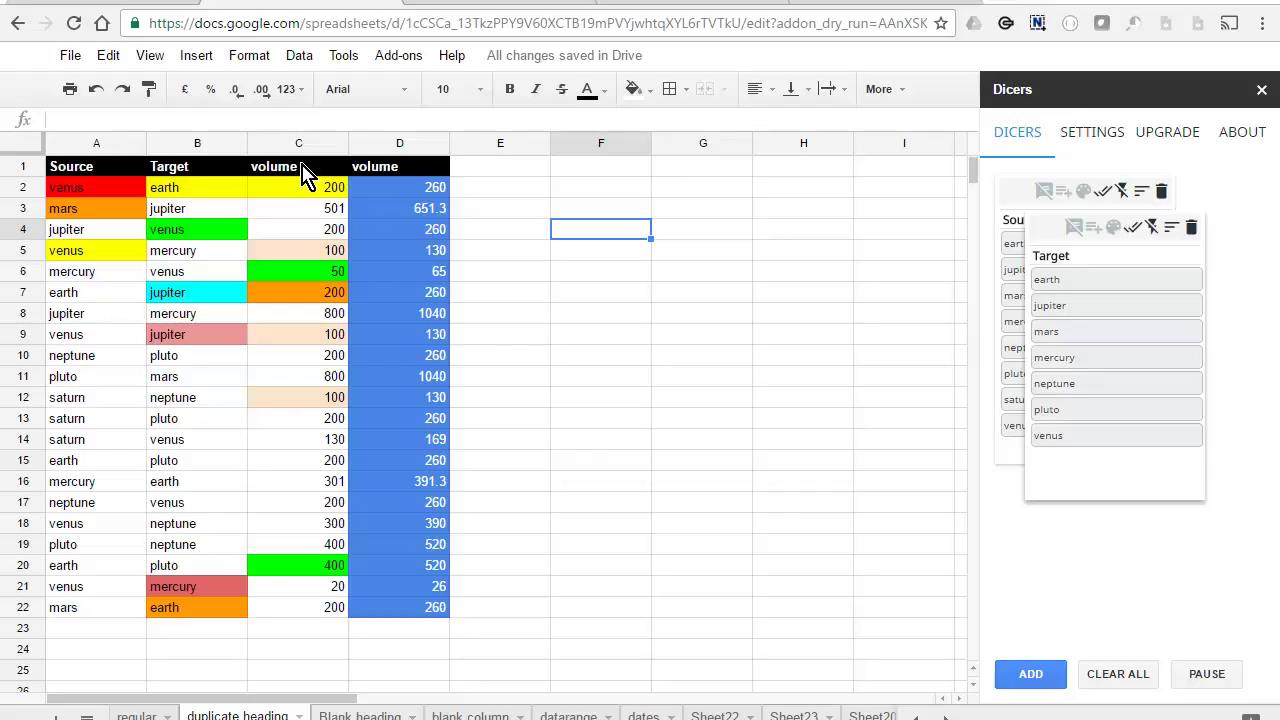
Add dicers for the volume and volume1 columns alongside Source and Target on the duplicate heading sheet.
click(1036, 674)
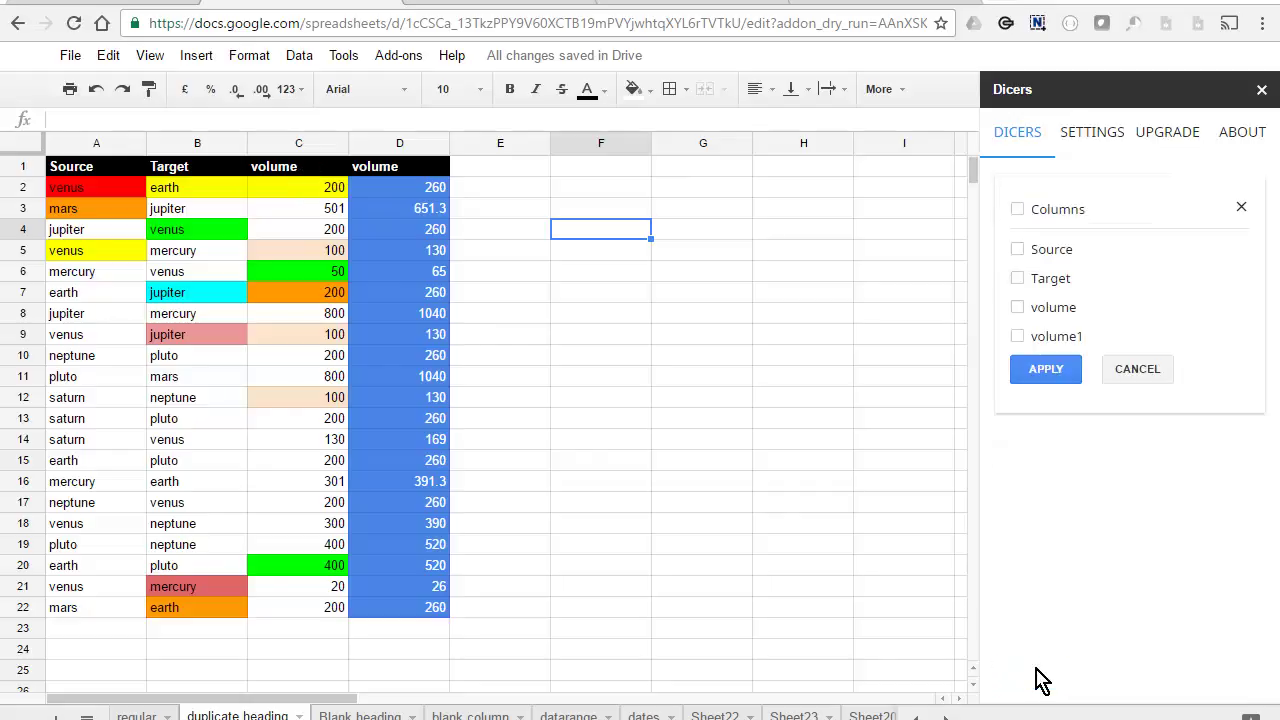
click(1018, 337)
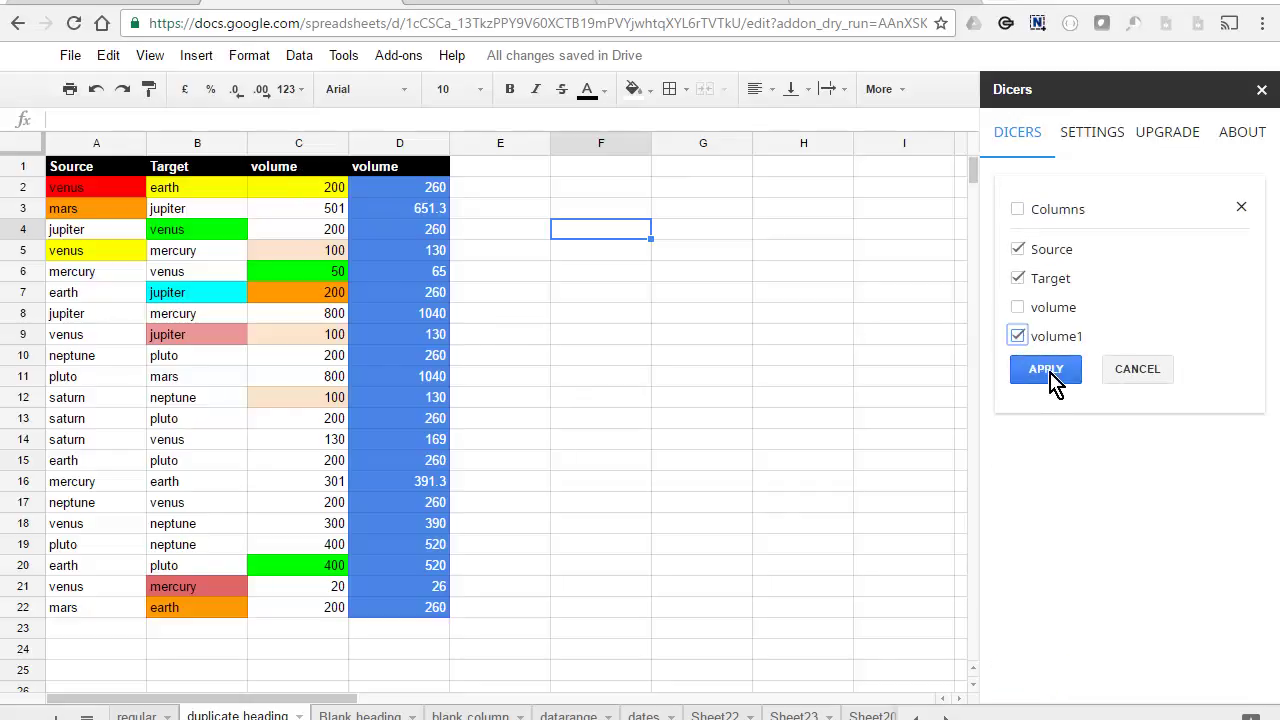
click(1018, 308)
click(1043, 371)
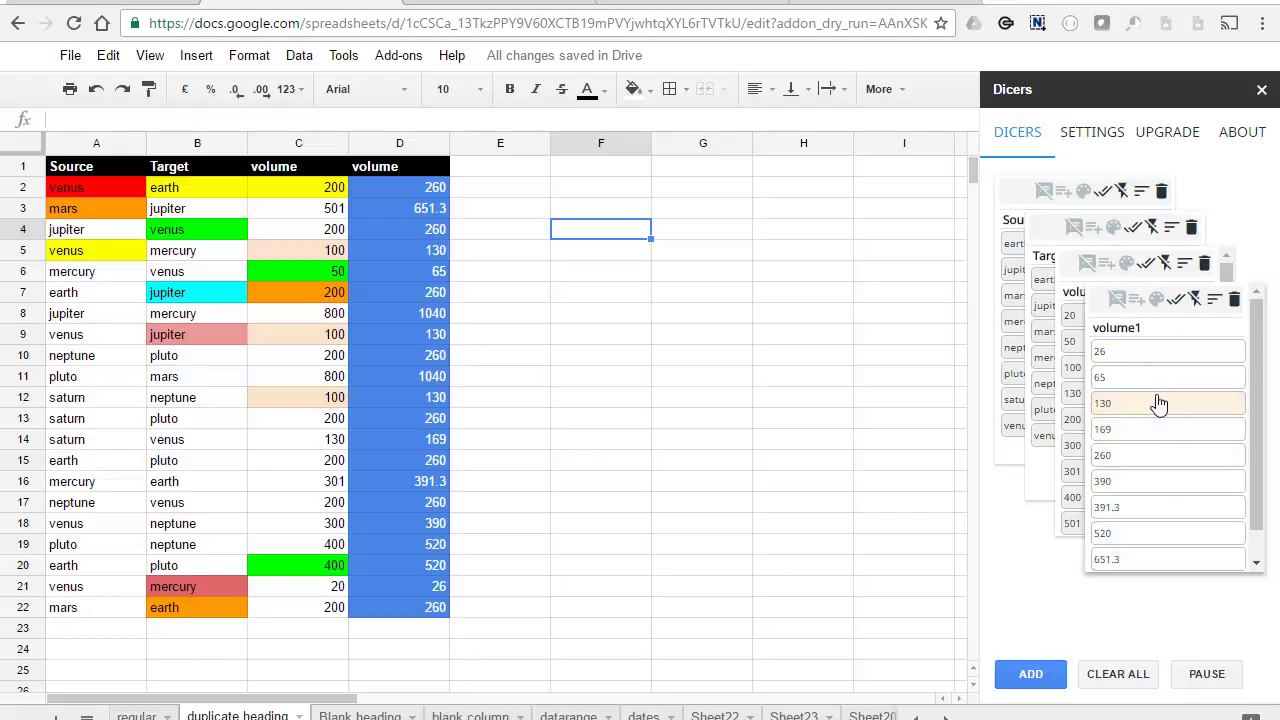
On the Blank heading sheet, add a dicer for the unlabelled column C and filter on its <empty> value.
click(360, 715)
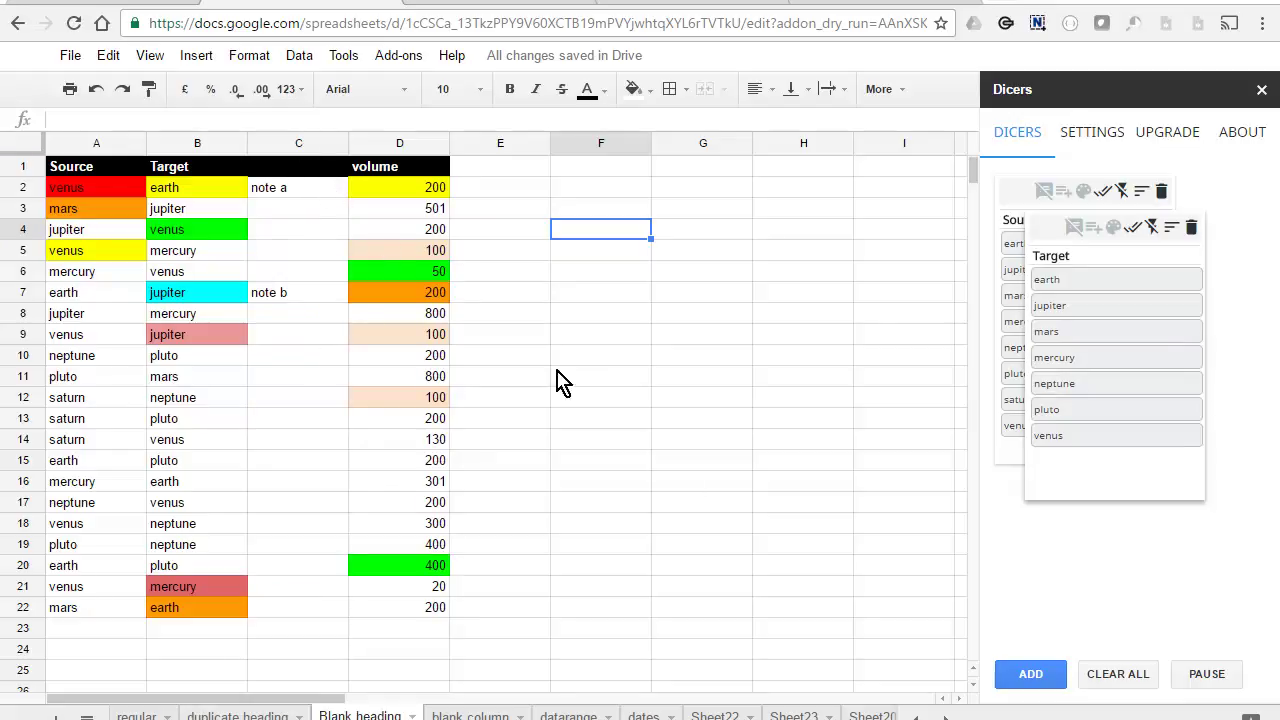
click(1031, 674)
click(1017, 309)
click(1046, 371)
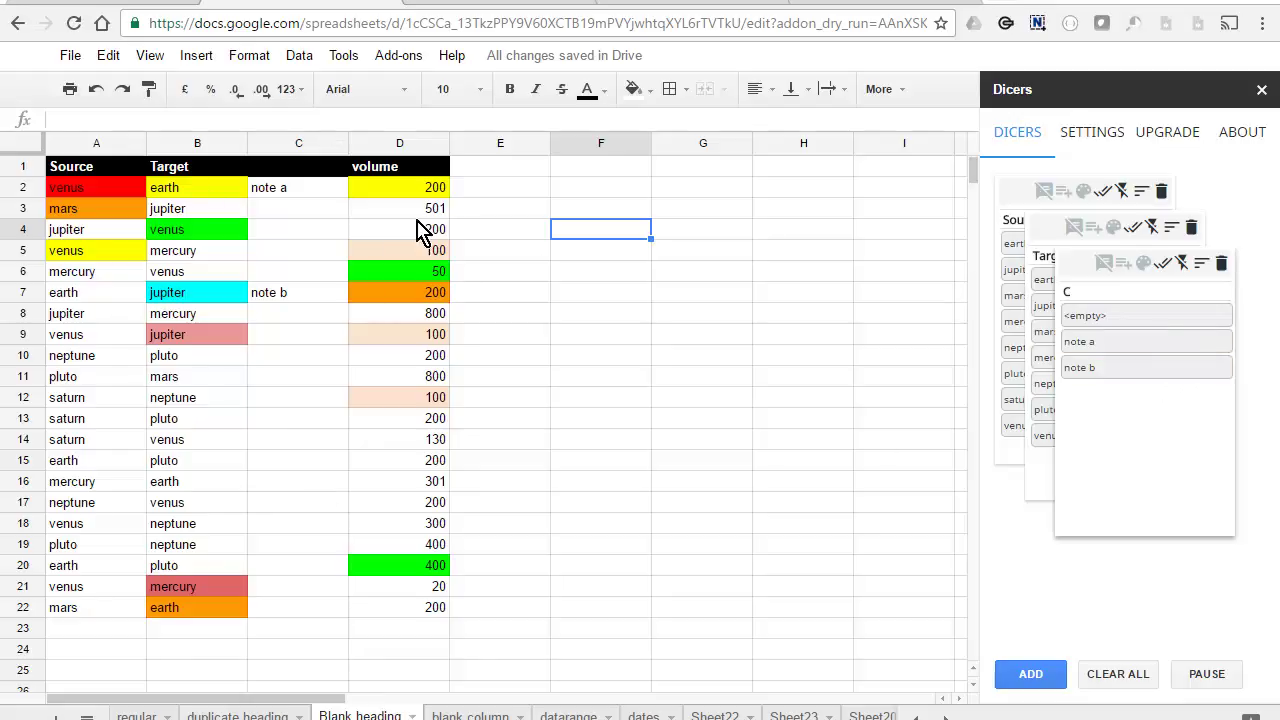
click(1158, 320)
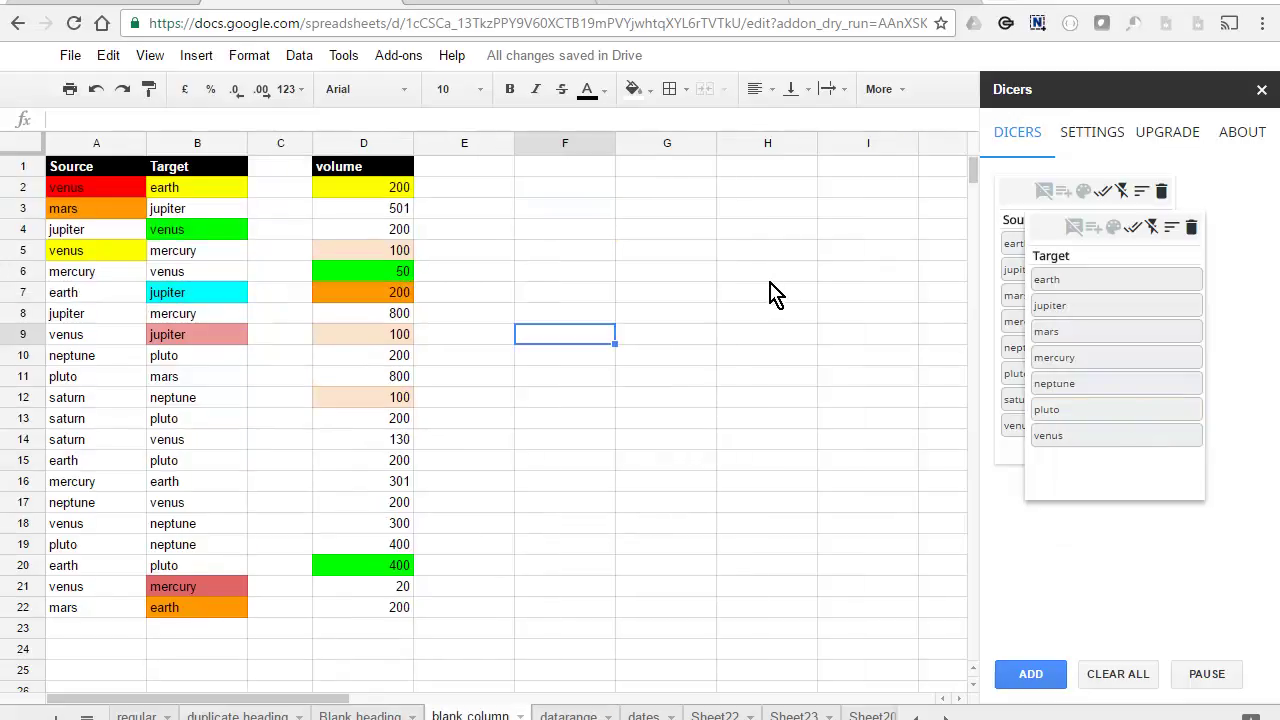
On the blank column sheet, add a dicer for the third listed column.
click(1016, 675)
click(1018, 308)
click(1062, 378)
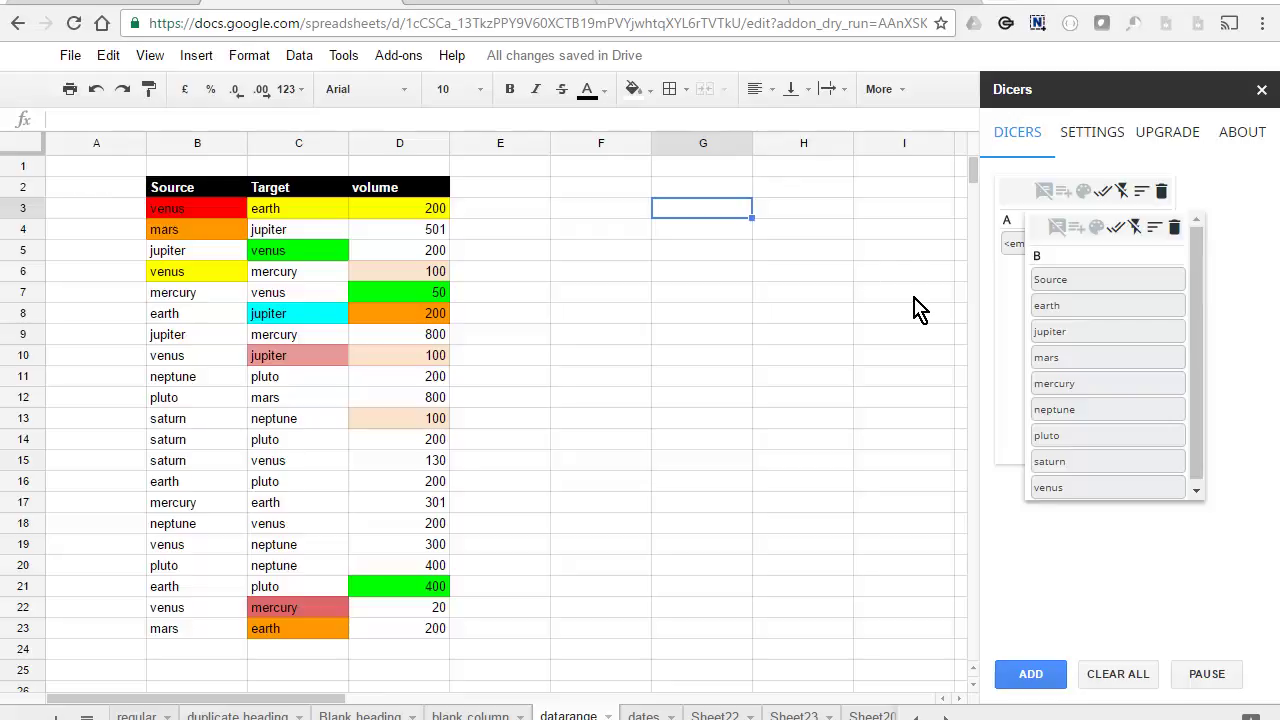
On the datarange sheet, set the dicers' data source to the active range with B2:D23 selected, and test it by selecting C12.
click(1097, 142)
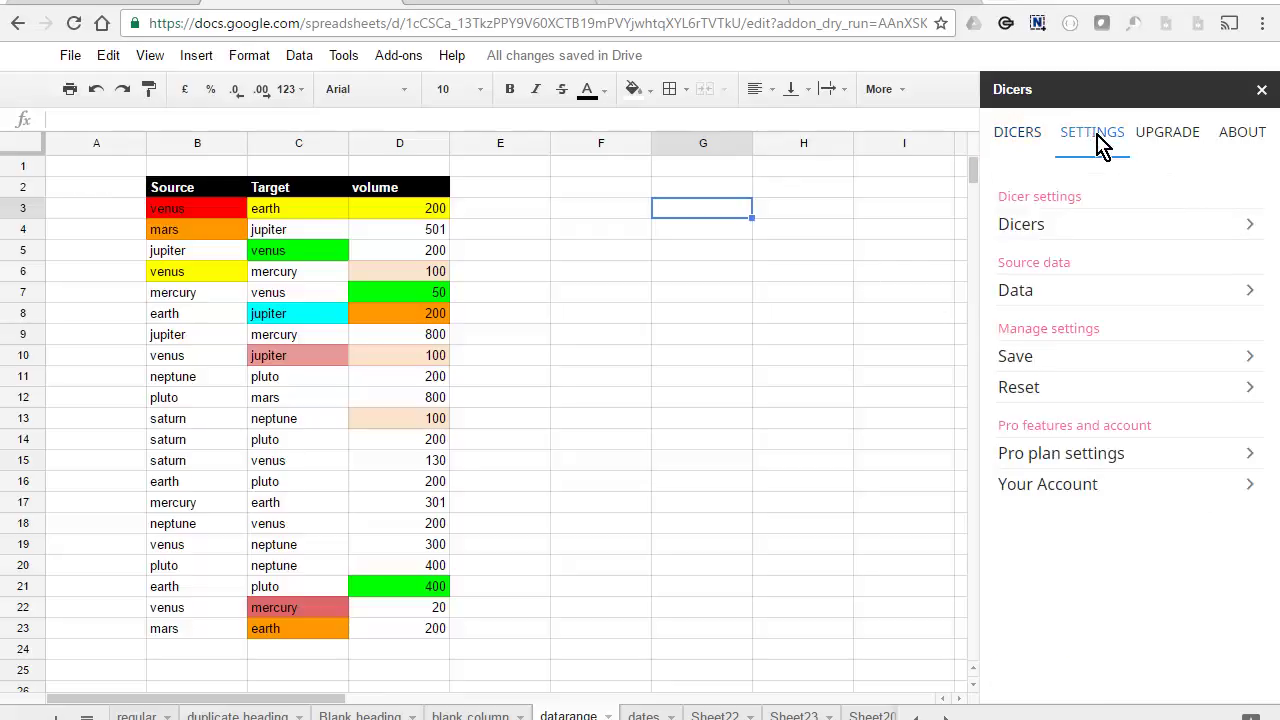
click(1088, 302)
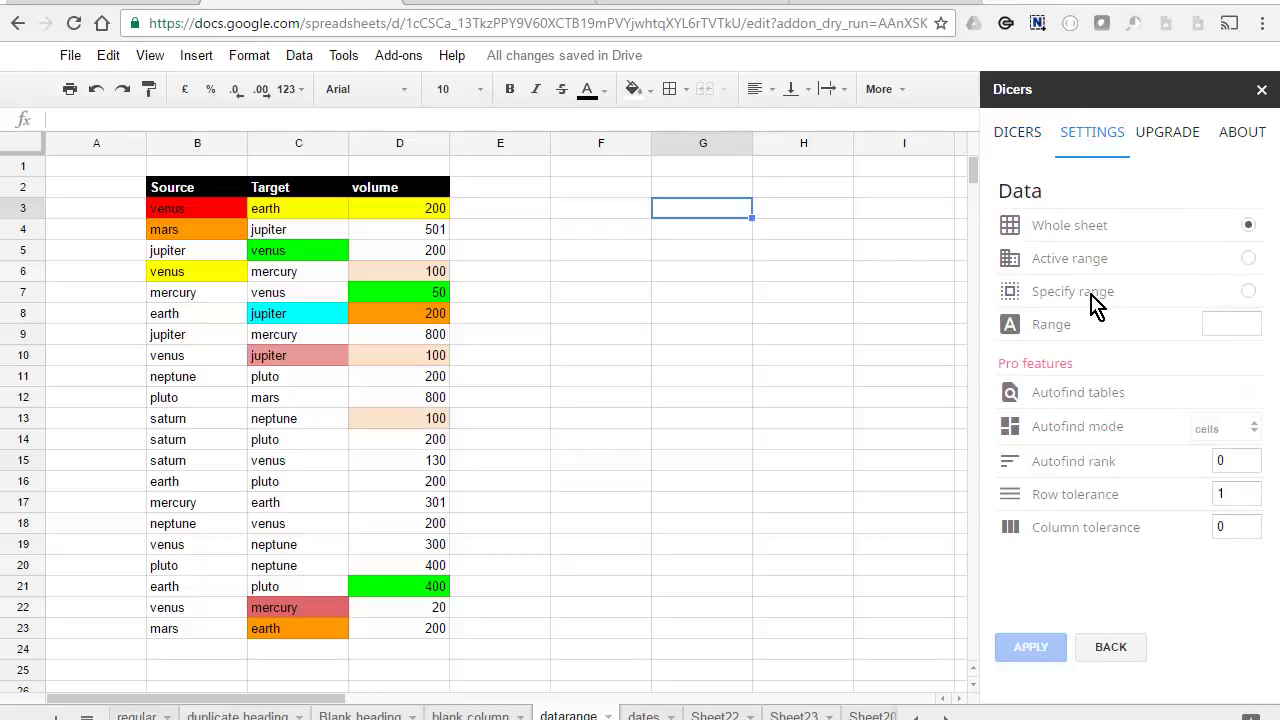
mouse_move(190, 190)
mouse_down()
mouse_move(237, 280)
mouse_move(452, 587)
mouse_move(445, 630)
mouse_up()
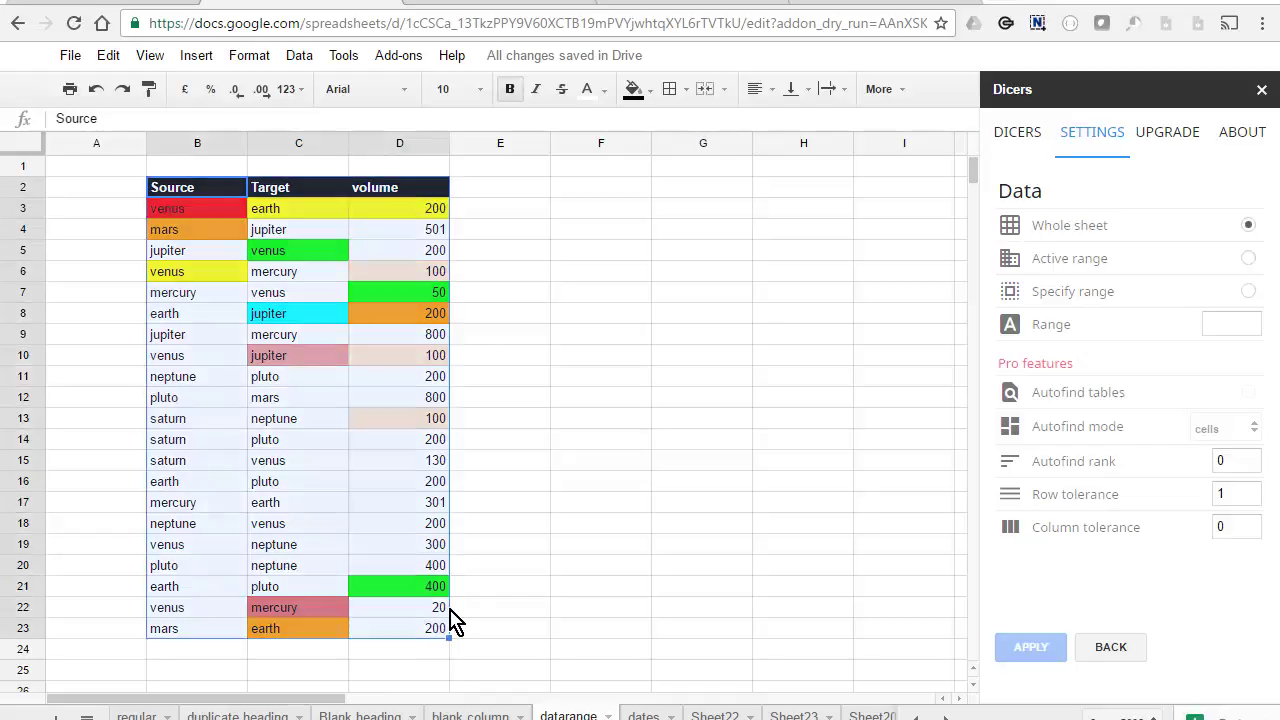
click(1248, 258)
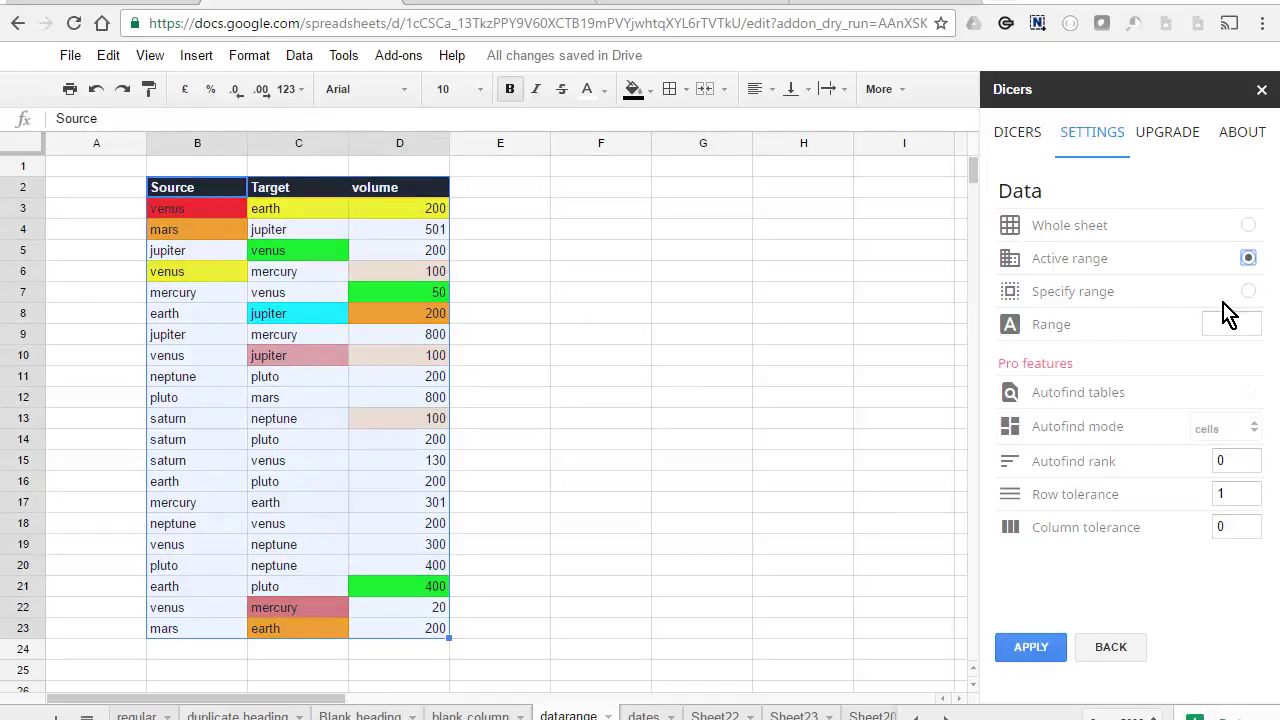
click(1024, 648)
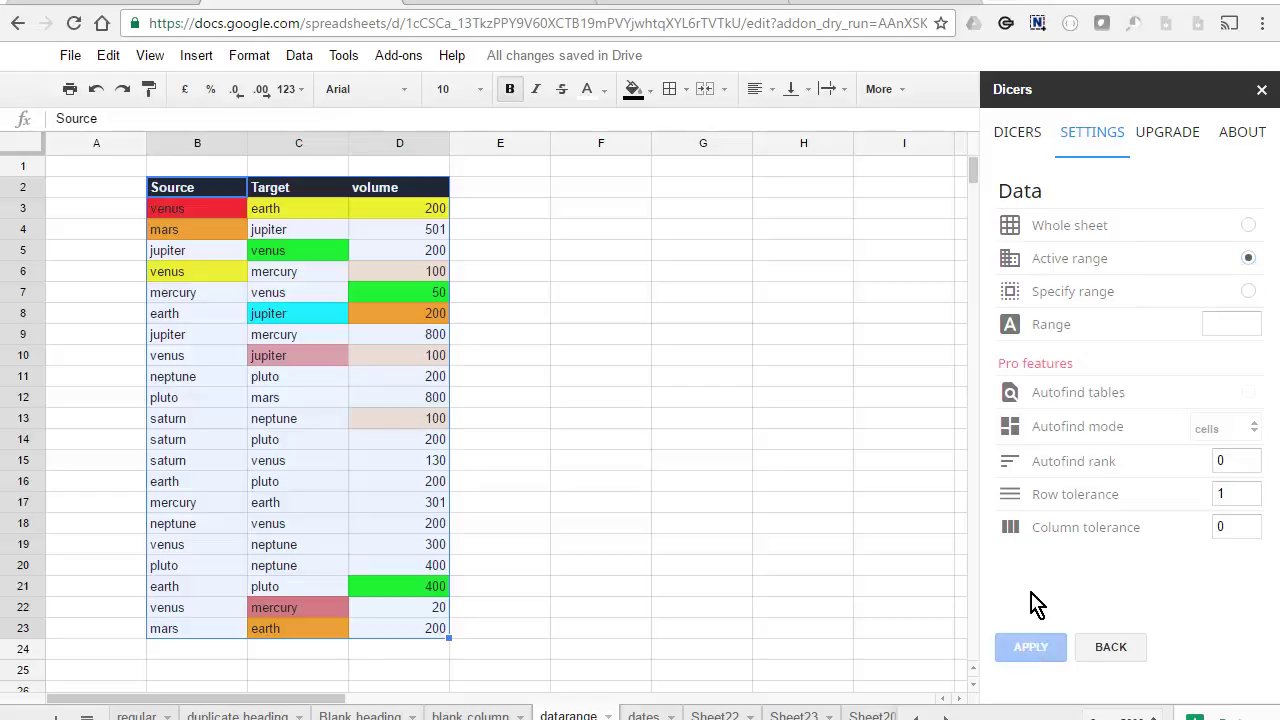
click(1020, 137)
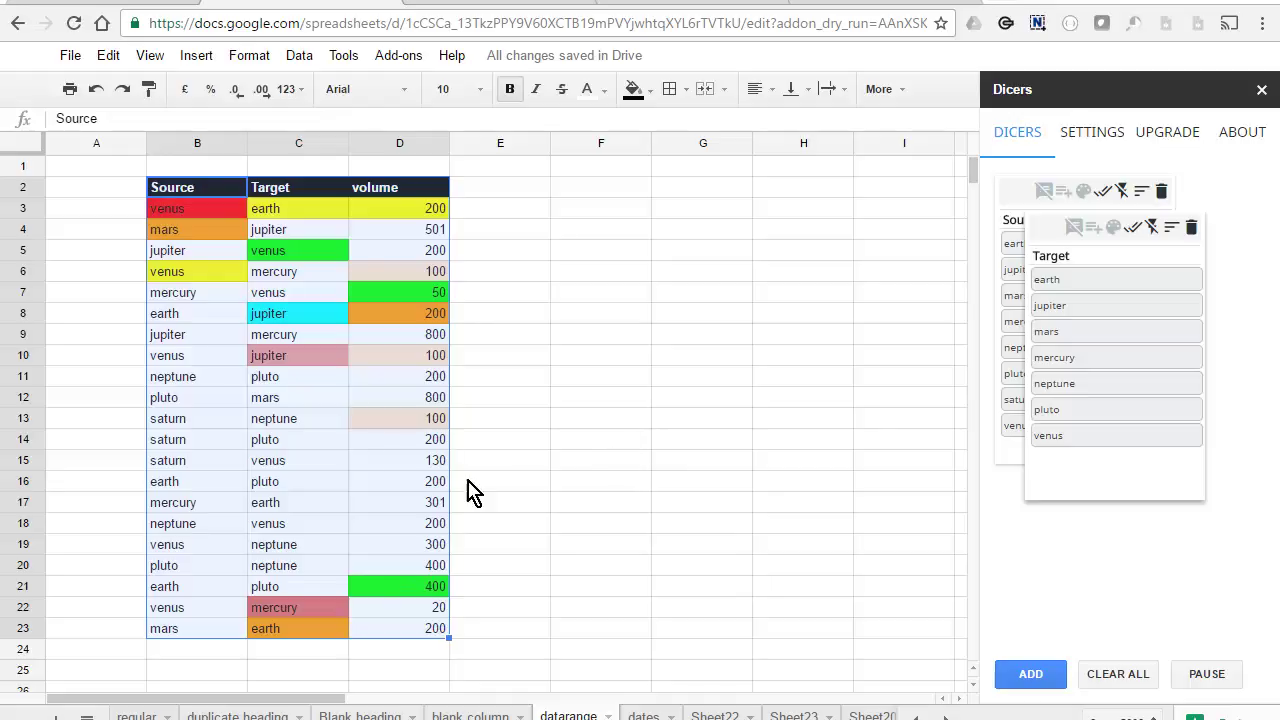
click(298, 400)
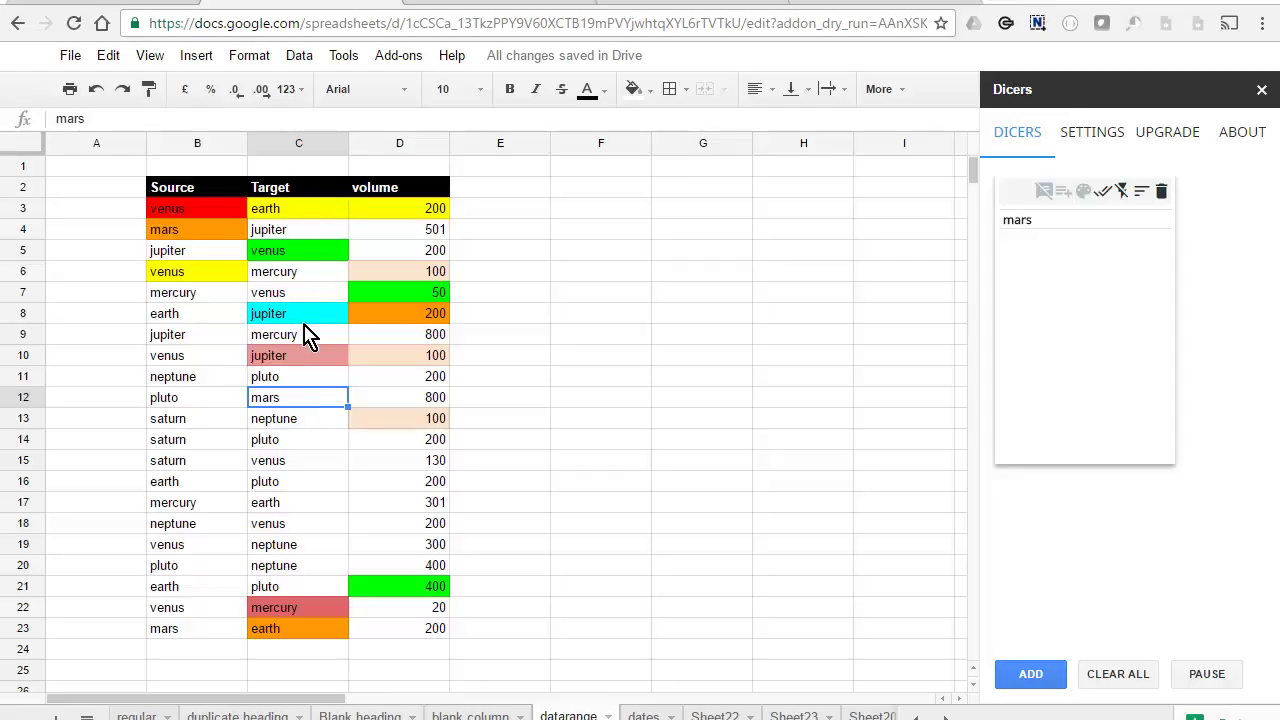
Set the dicers' data source to the specified range B2:D23, apply it, and show the dicers again.
click(1063, 190)
click(1092, 132)
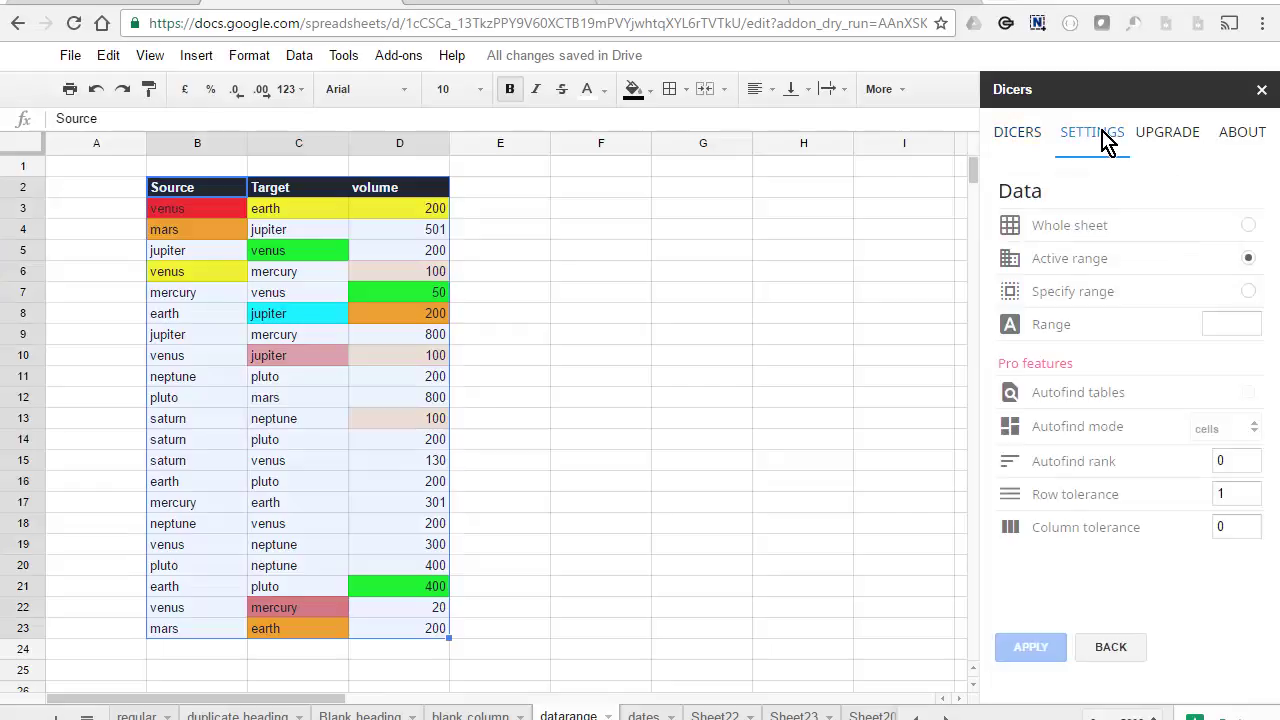
click(1248, 291)
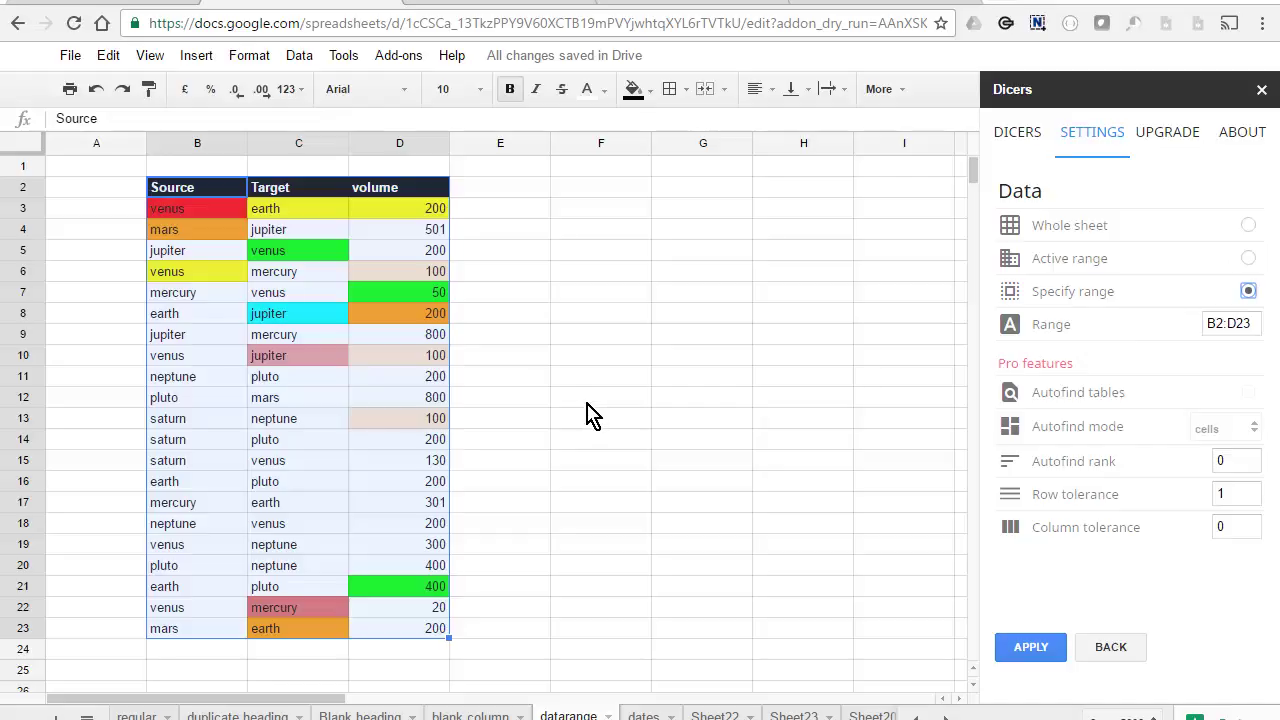
click(1040, 647)
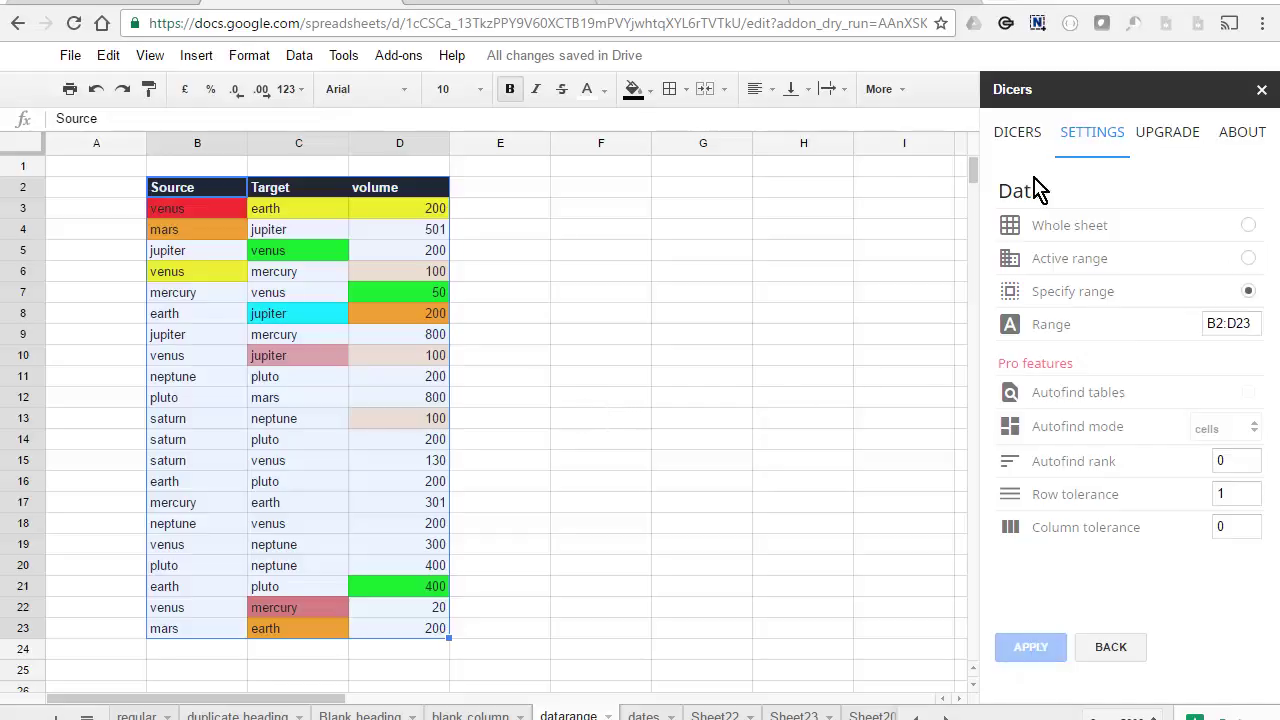
click(1016, 133)
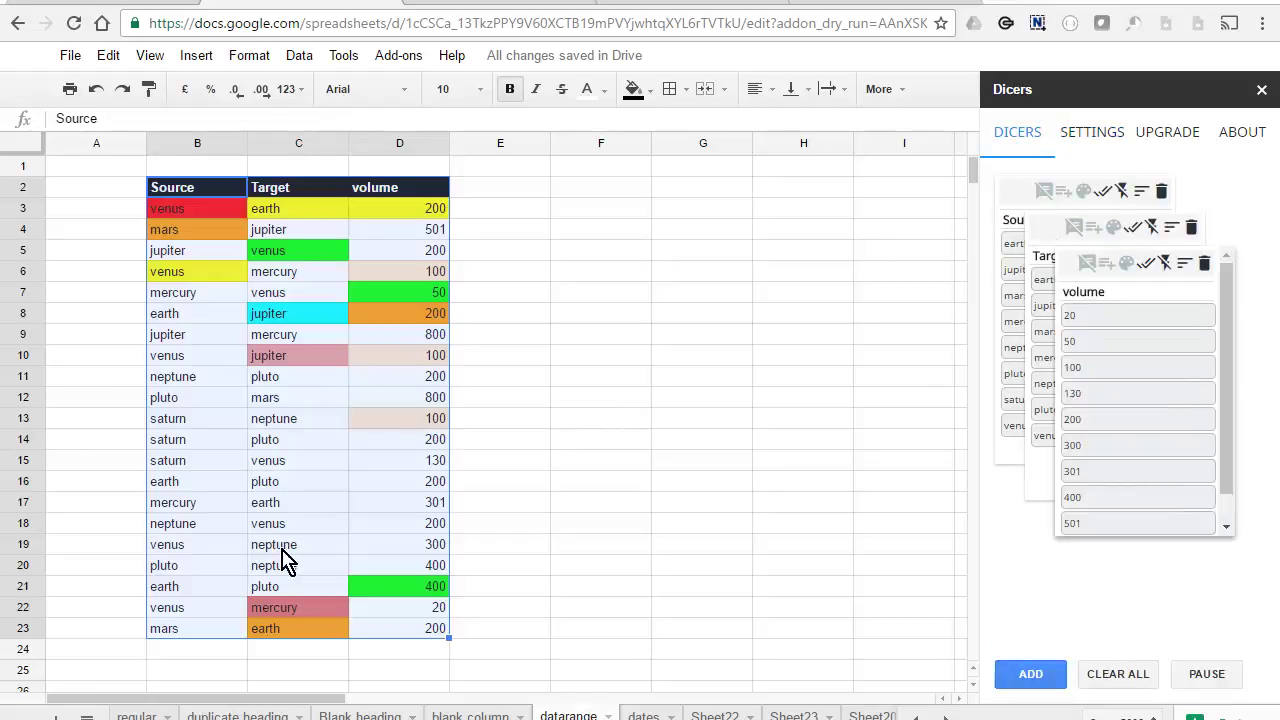
Select different cells inside and outside the table to check how the dicers respond with the fixed range.
click(325, 400)
click(598, 382)
click(408, 505)
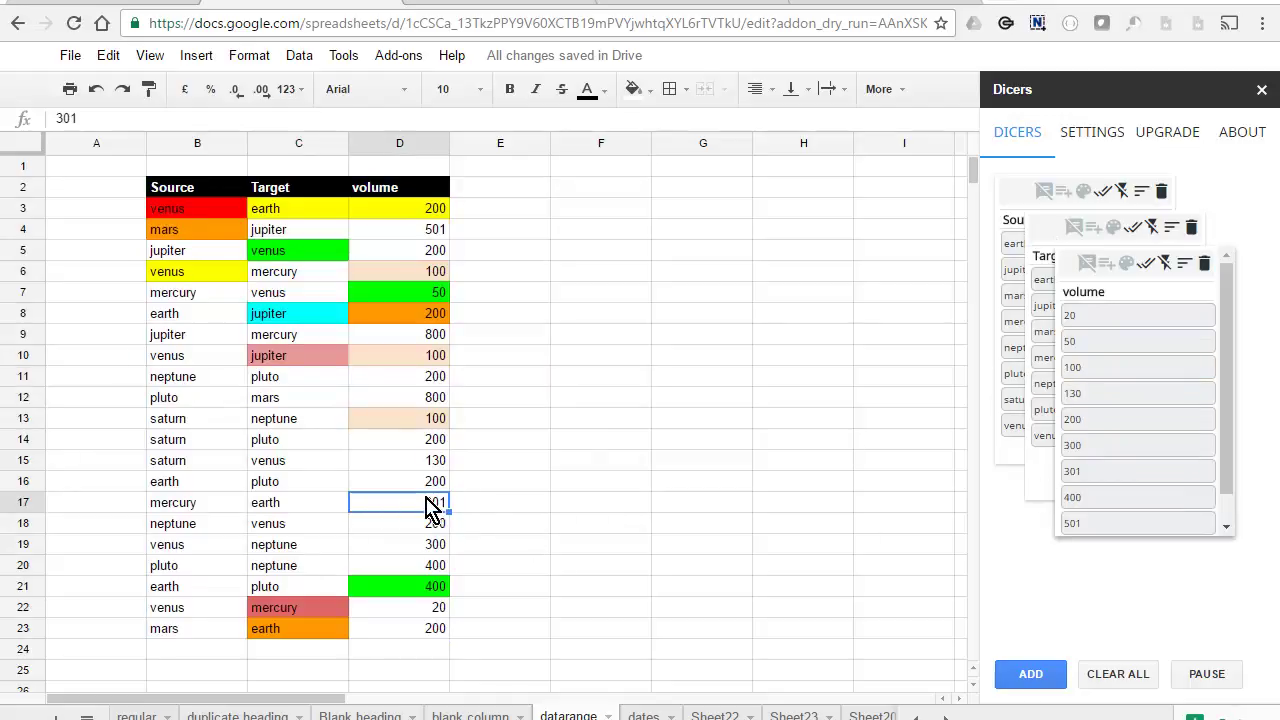
On the dates sheet, bring the formatted date dicer to the front and toggle its sort order twice.
key(ctrl+shift+Page_Down)
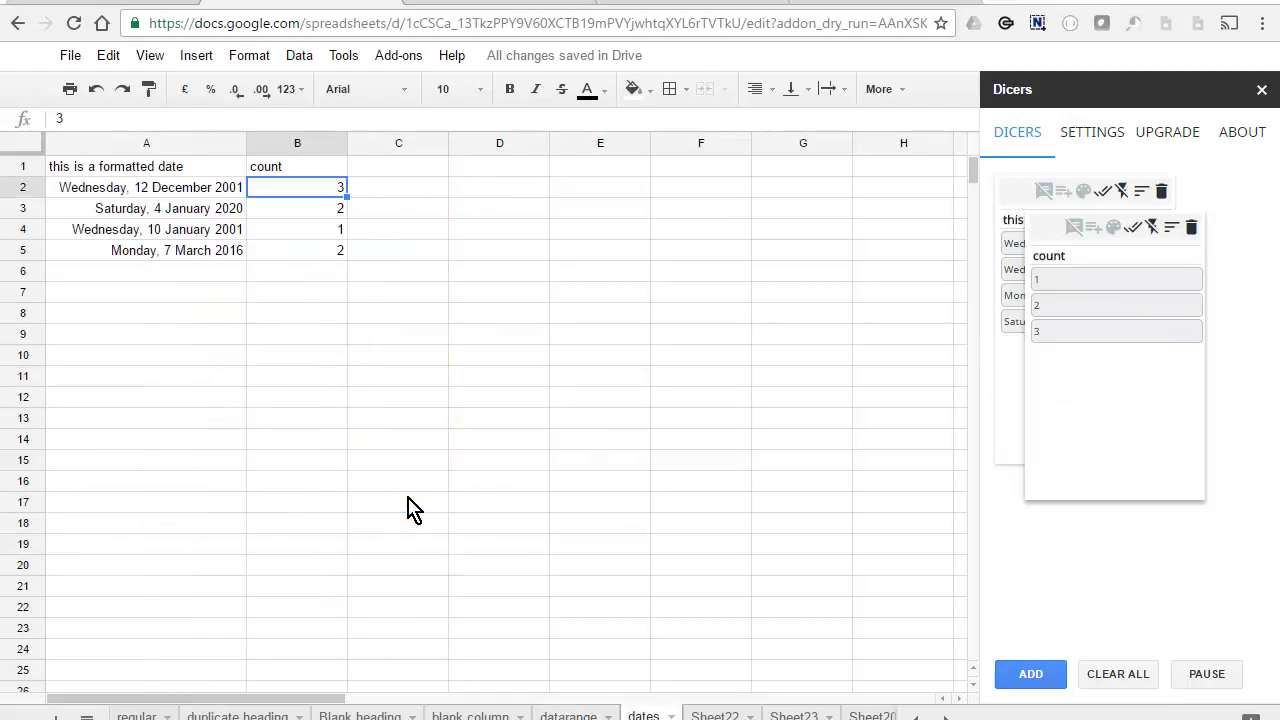
click(1009, 414)
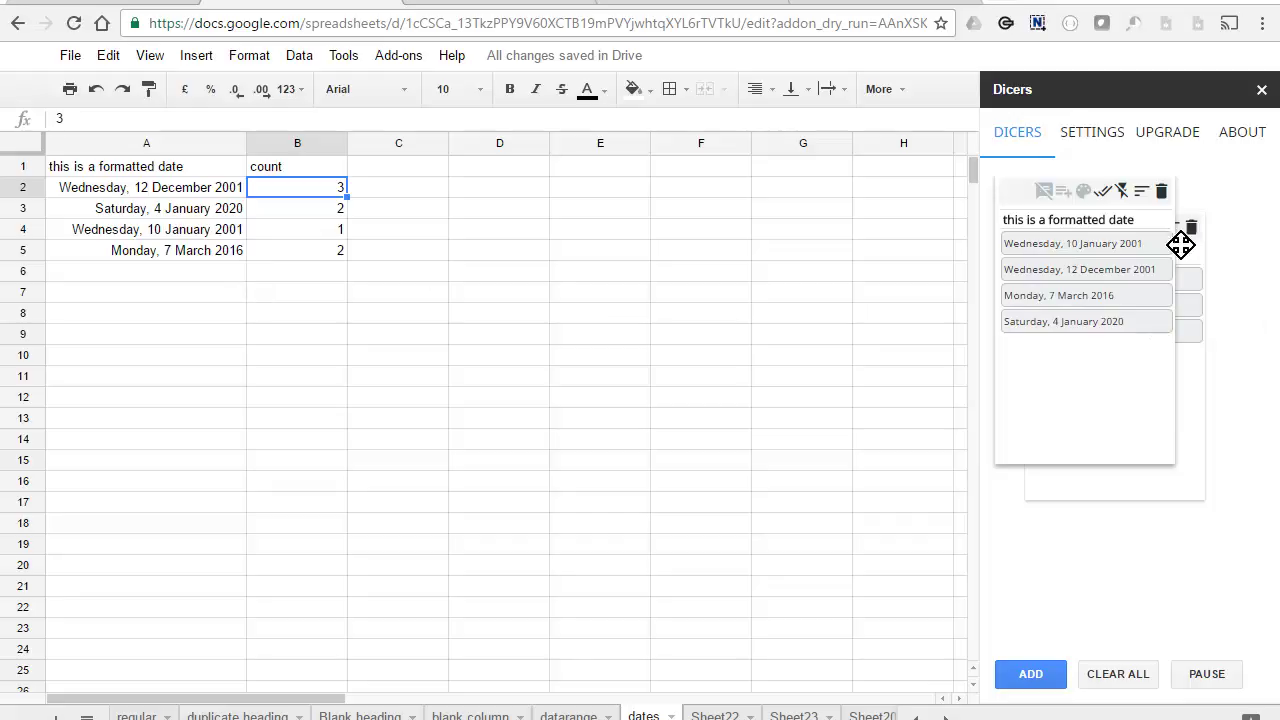
click(1143, 192)
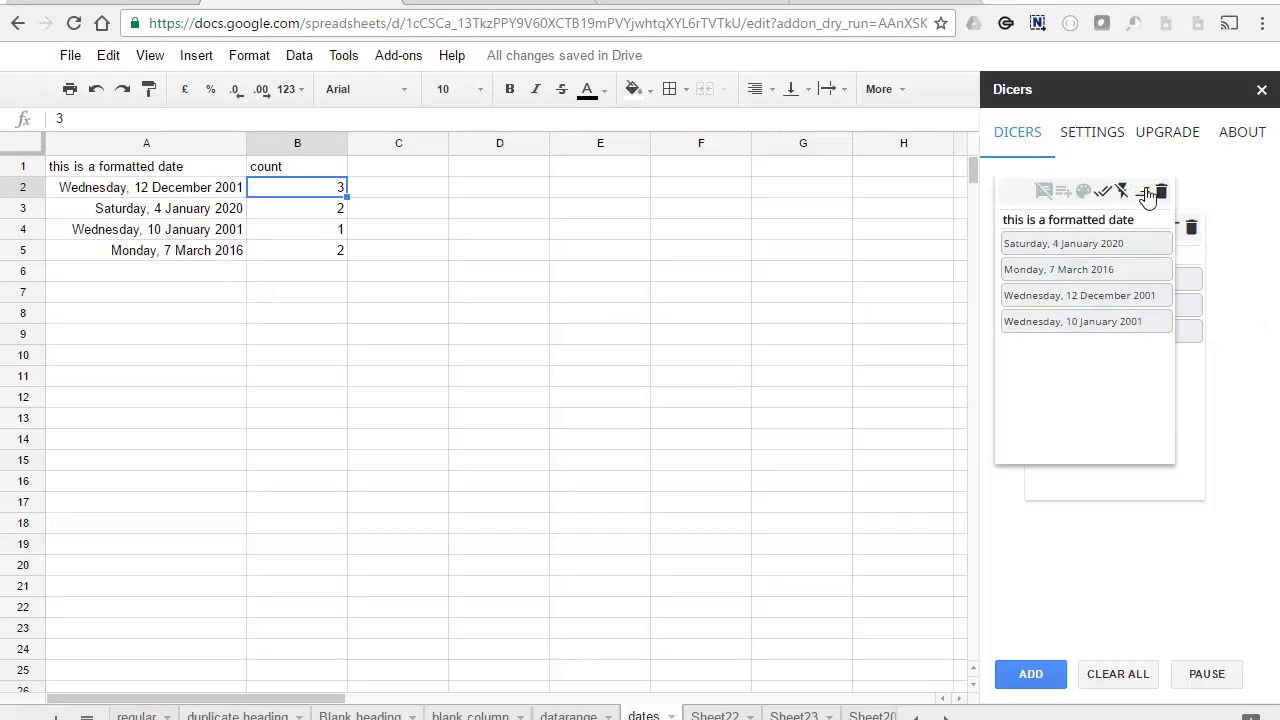
click(1145, 193)
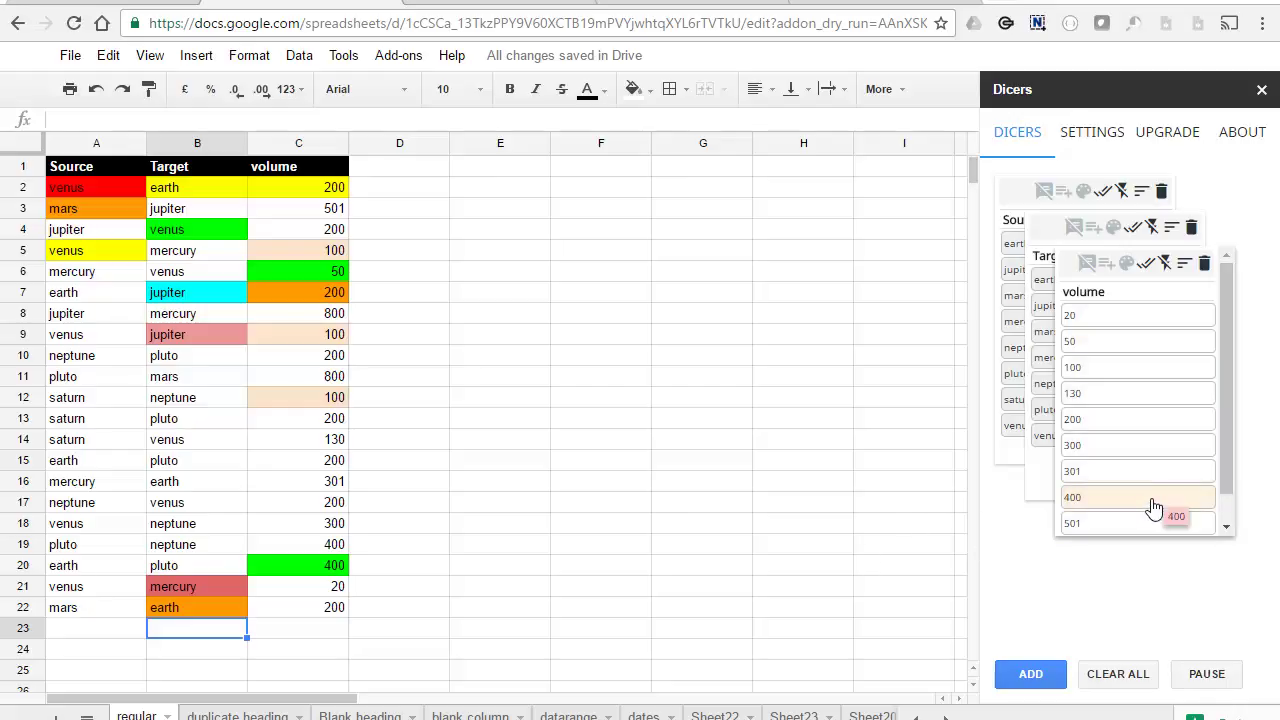
On the regular sheet, filter the volume dicer to 400 and set the earth–pluto volume in C20 to 10.
click(1154, 500)
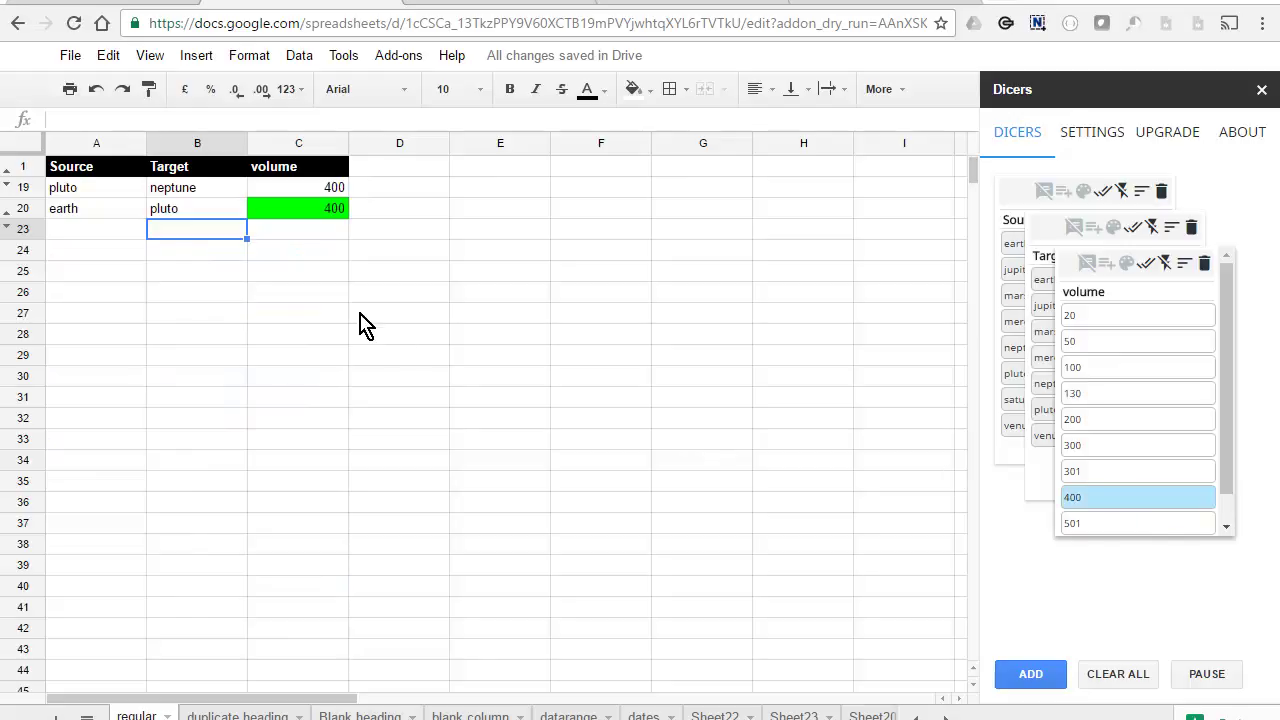
click(327, 208)
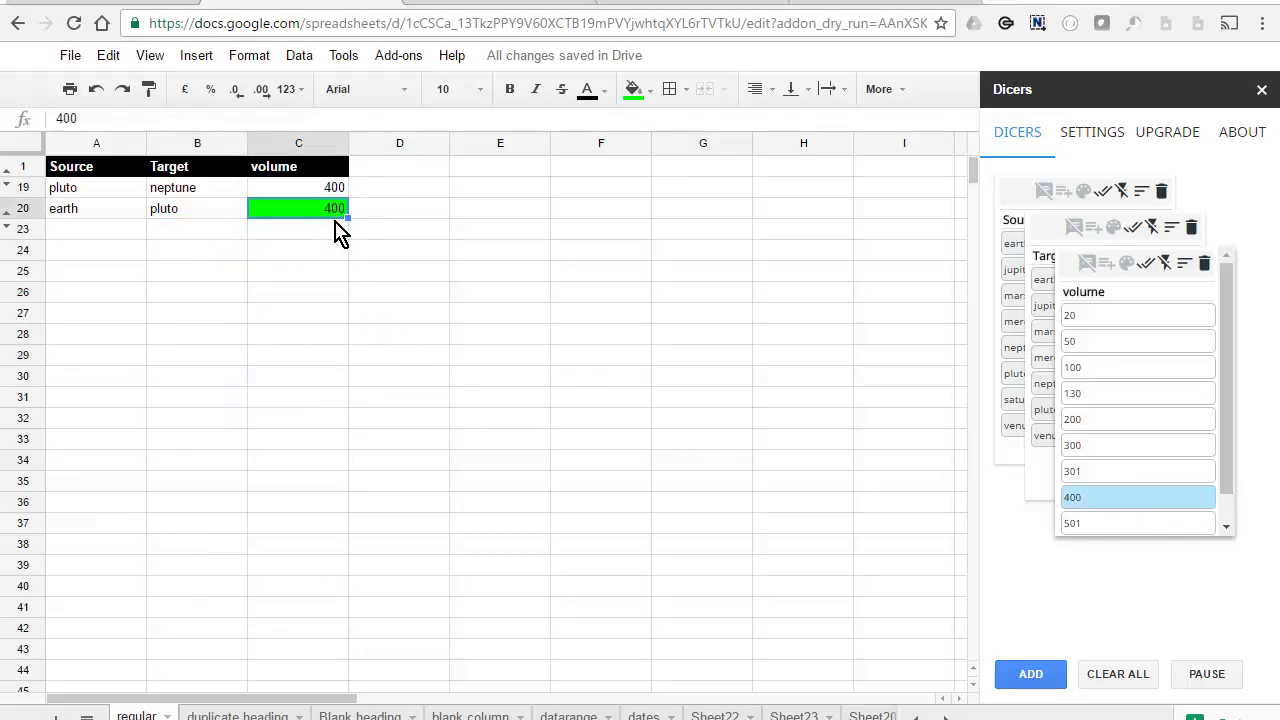
text(10)
key(Return)
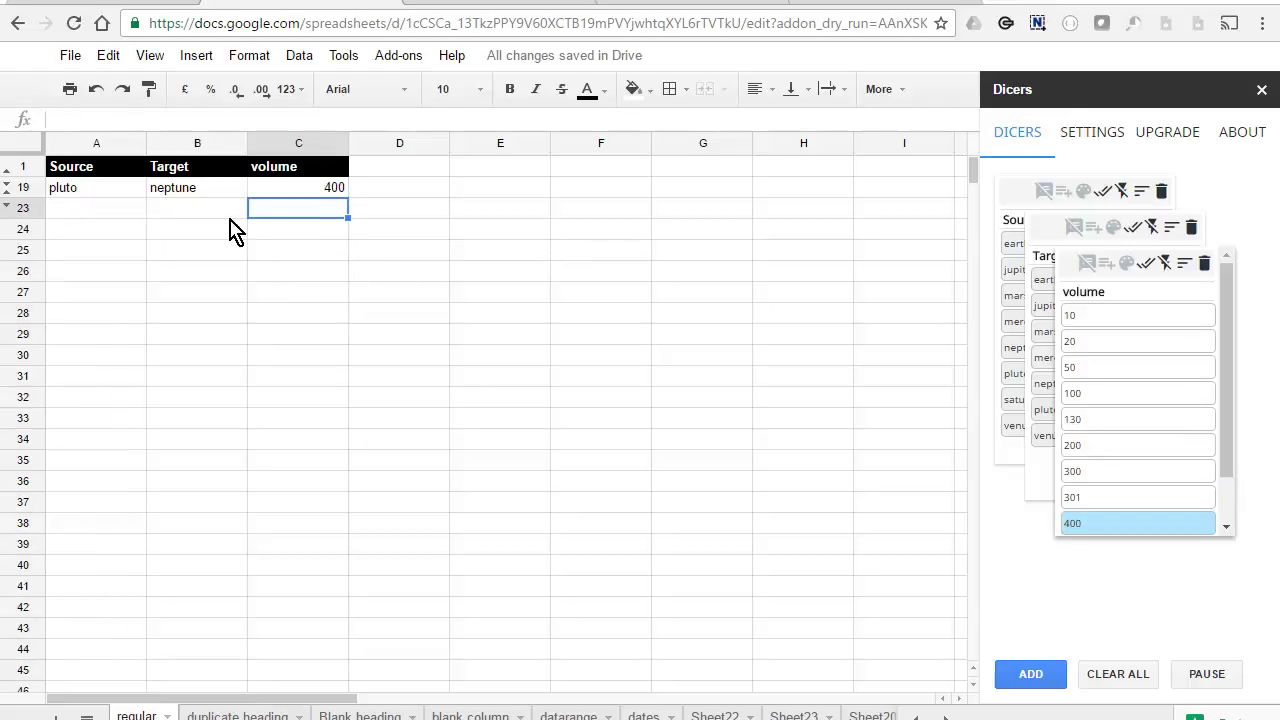
key(Right)
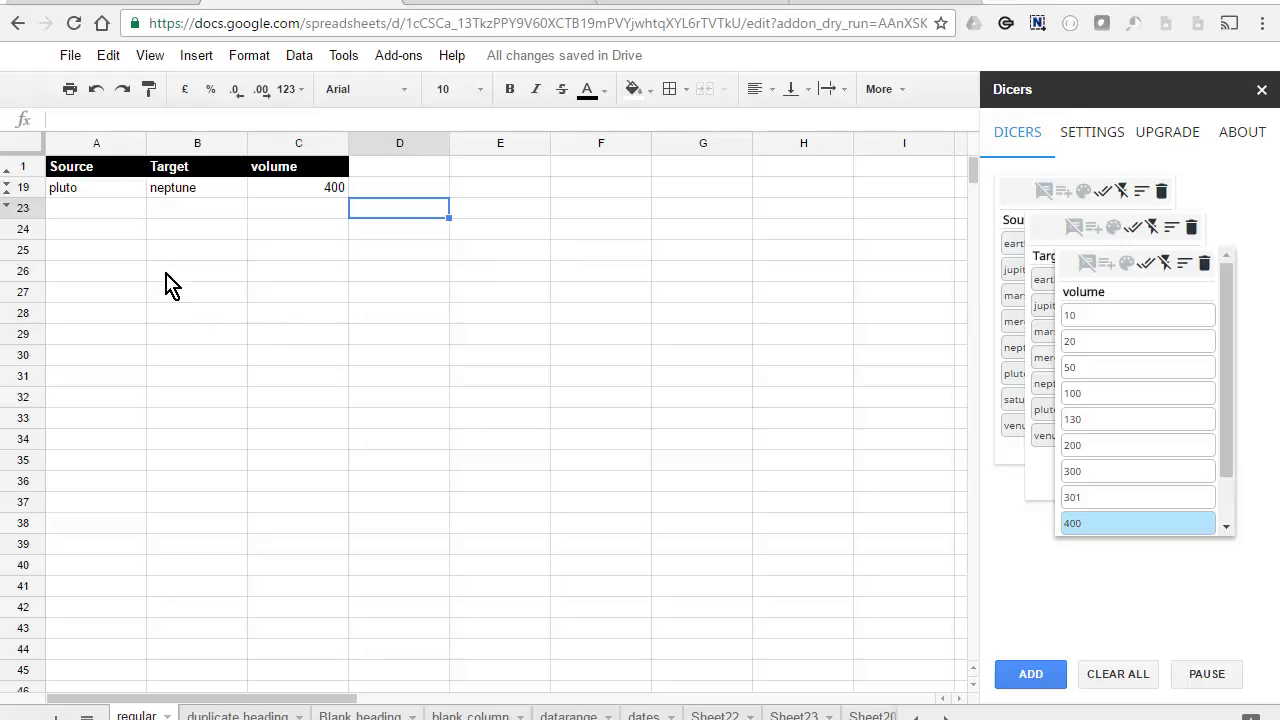
Undo the last volume edit and clear the volume dicer's filter.
click(96, 90)
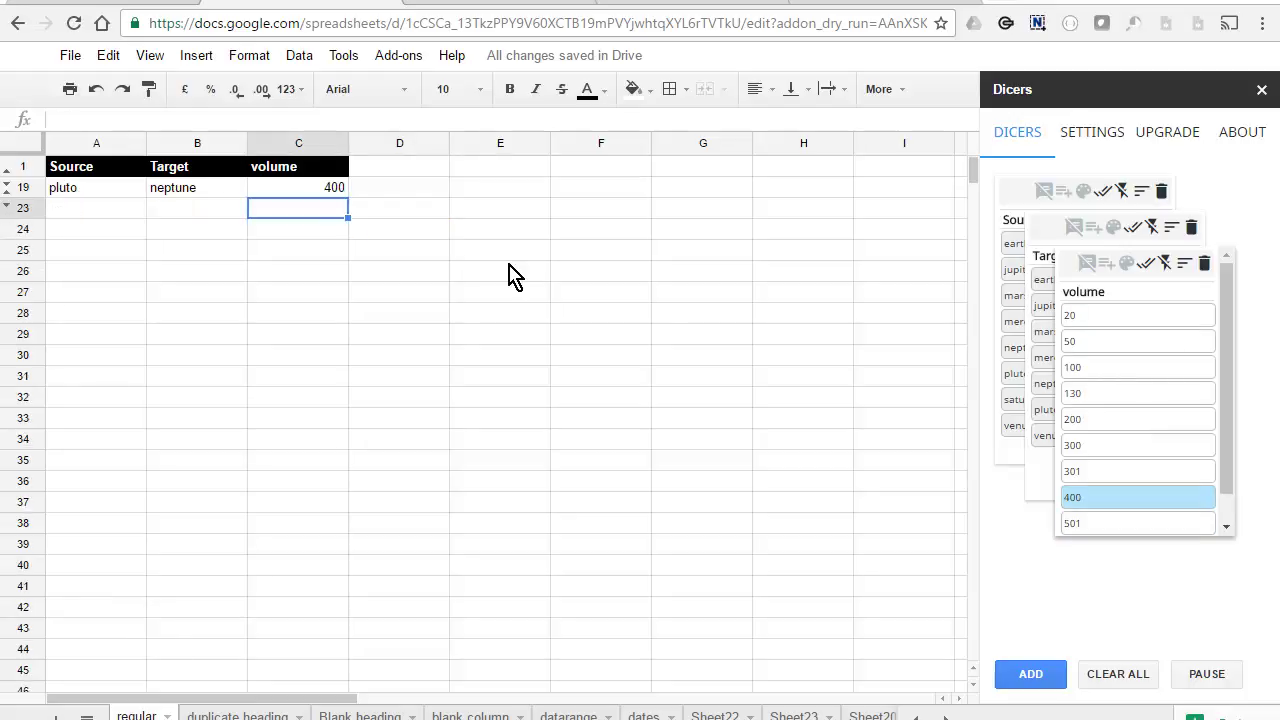
click(1165, 263)
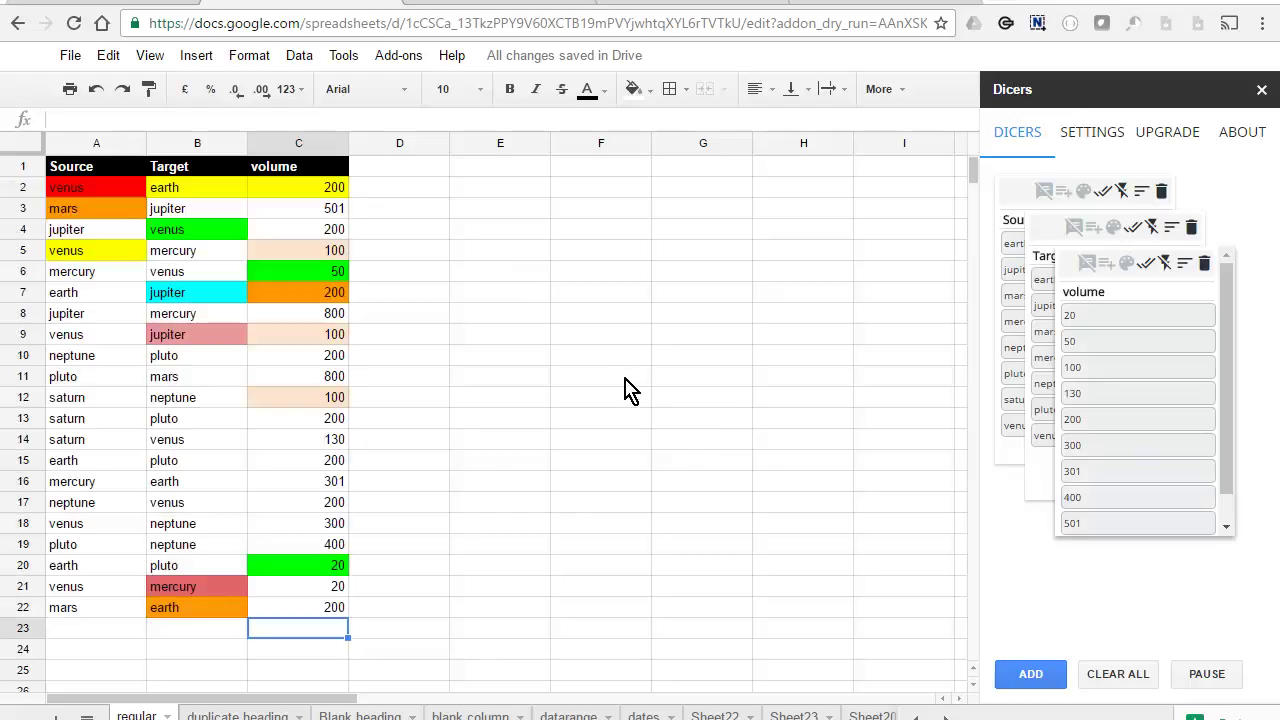
Set the earth–pluto volume in C20 to 400.
click(330, 572)
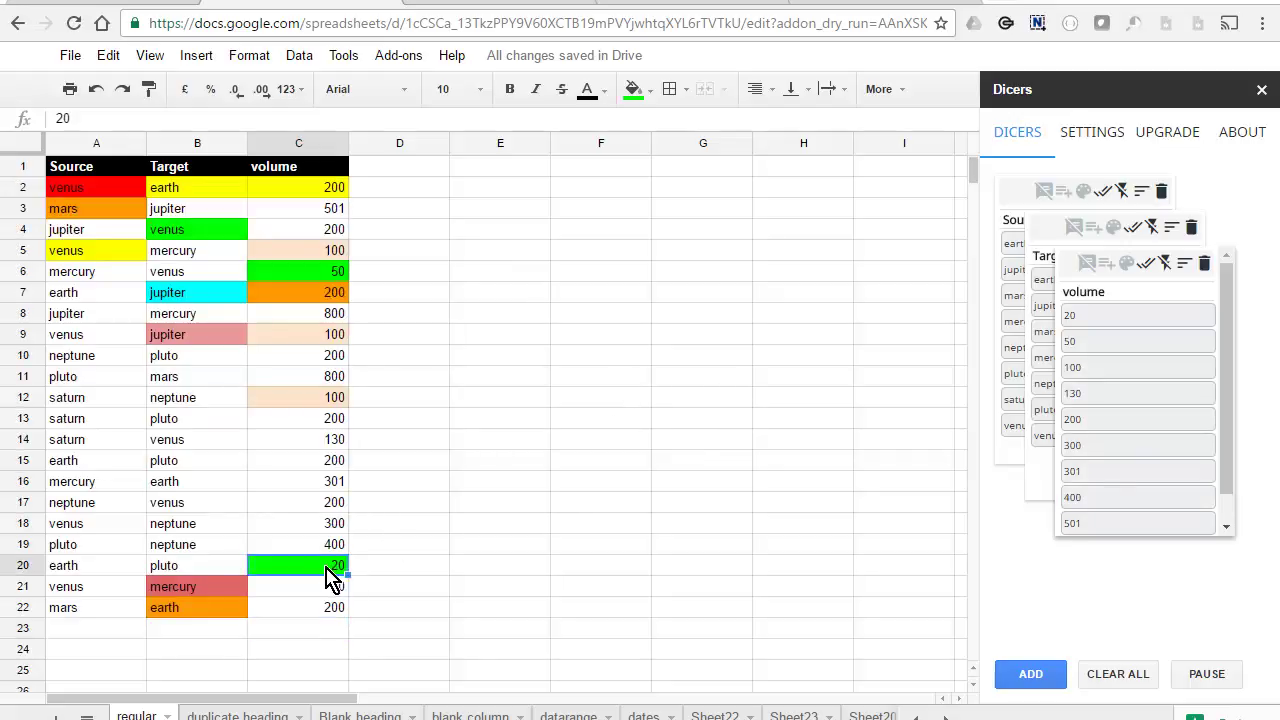
text(400)
key(Return)
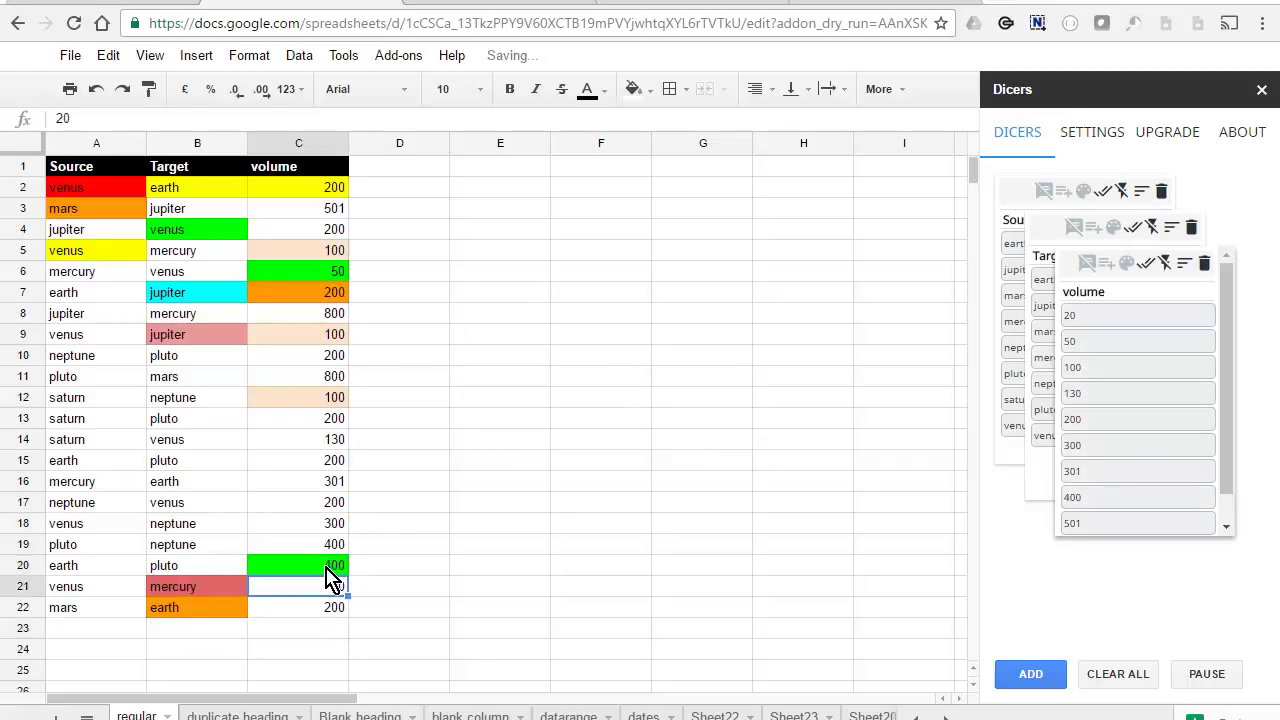
Filter the volume dicer to 400 and pause the dicers' live updating.
click(1160, 494)
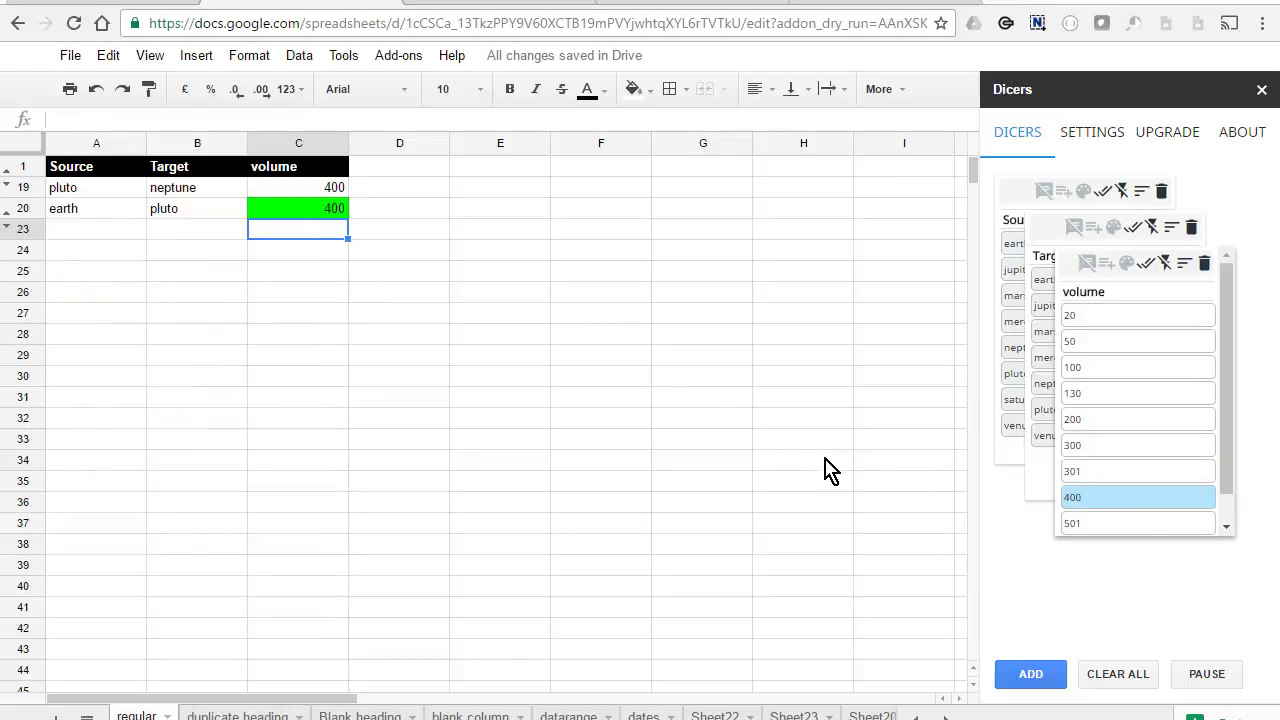
click(338, 213)
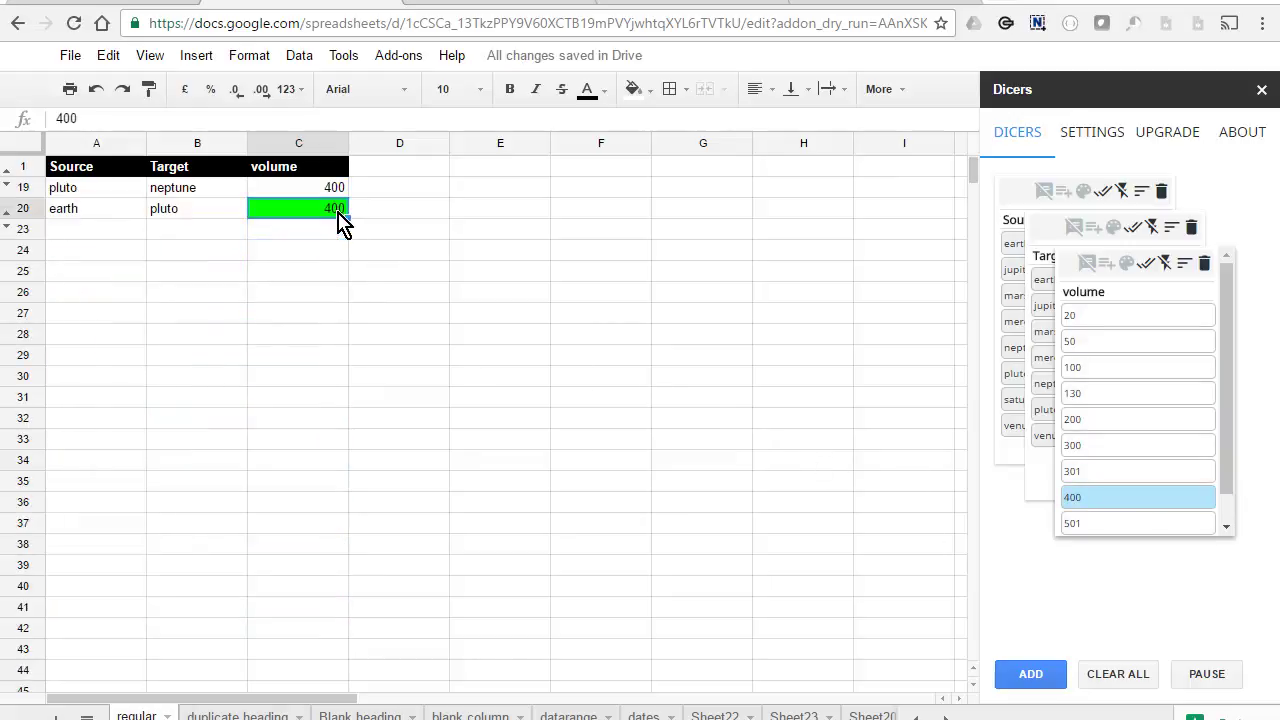
click(1205, 674)
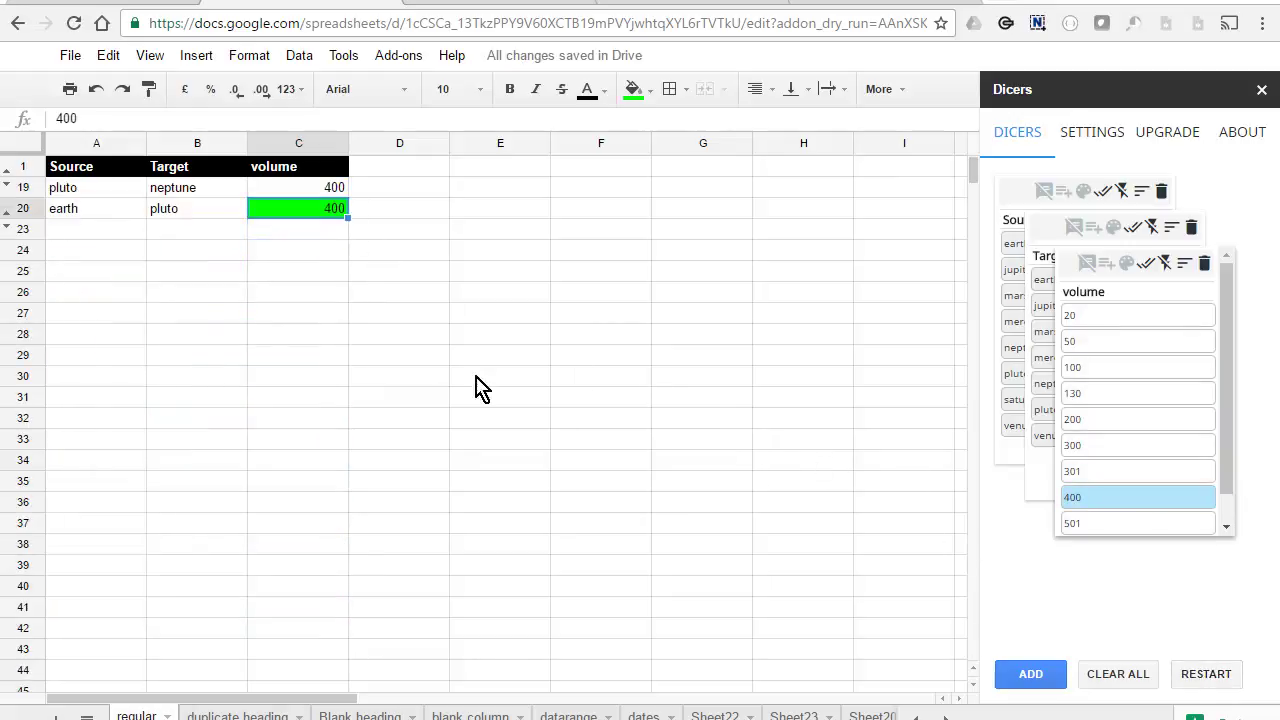
Set the earth–pluto volume in C20 to 10 while the dicers are paused.
text(10)
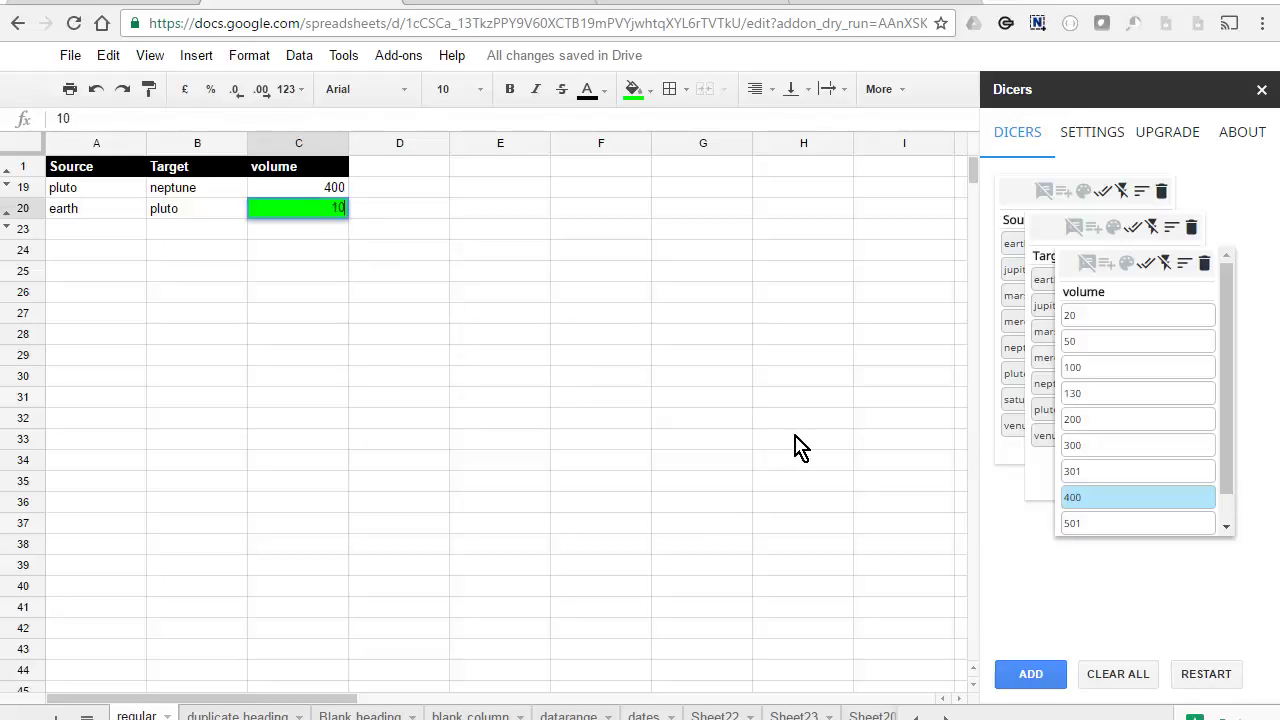
click(300, 316)
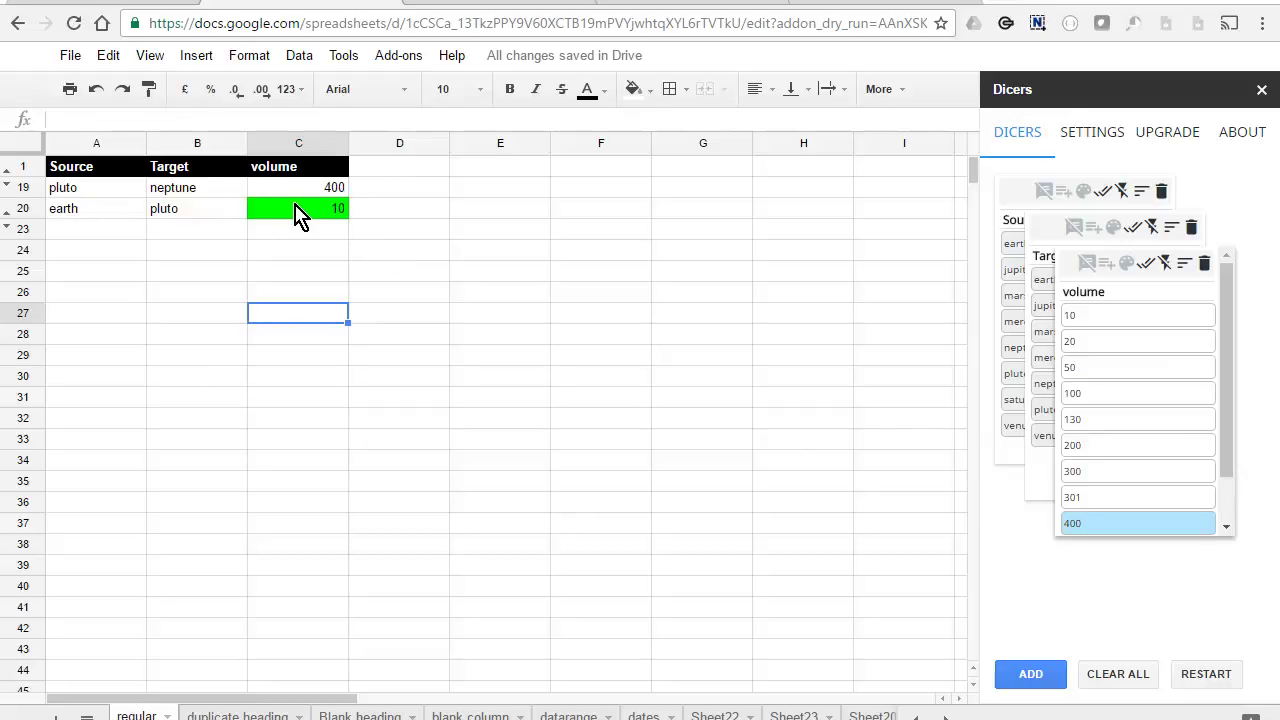
Change the target in B20 to plutob and restart the dicers' live updating.
click(174, 211)
double_click(174, 211)
text(b)
key(Return)
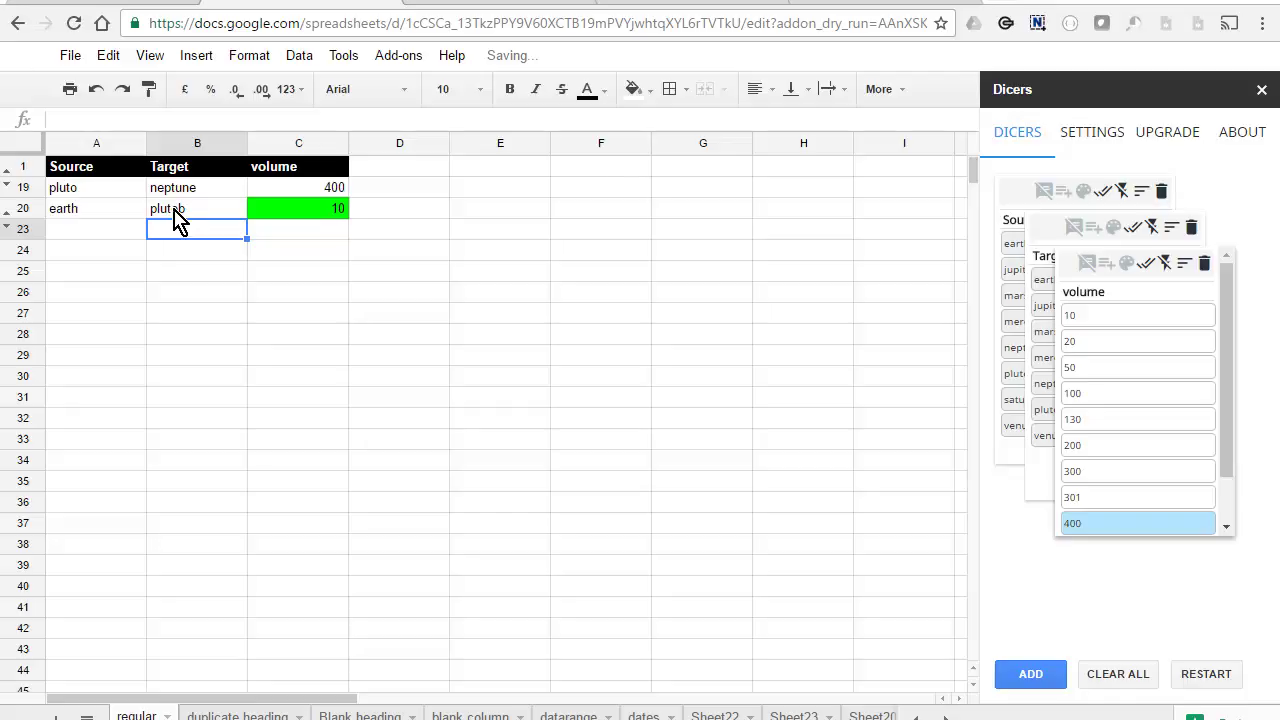
click(1205, 673)
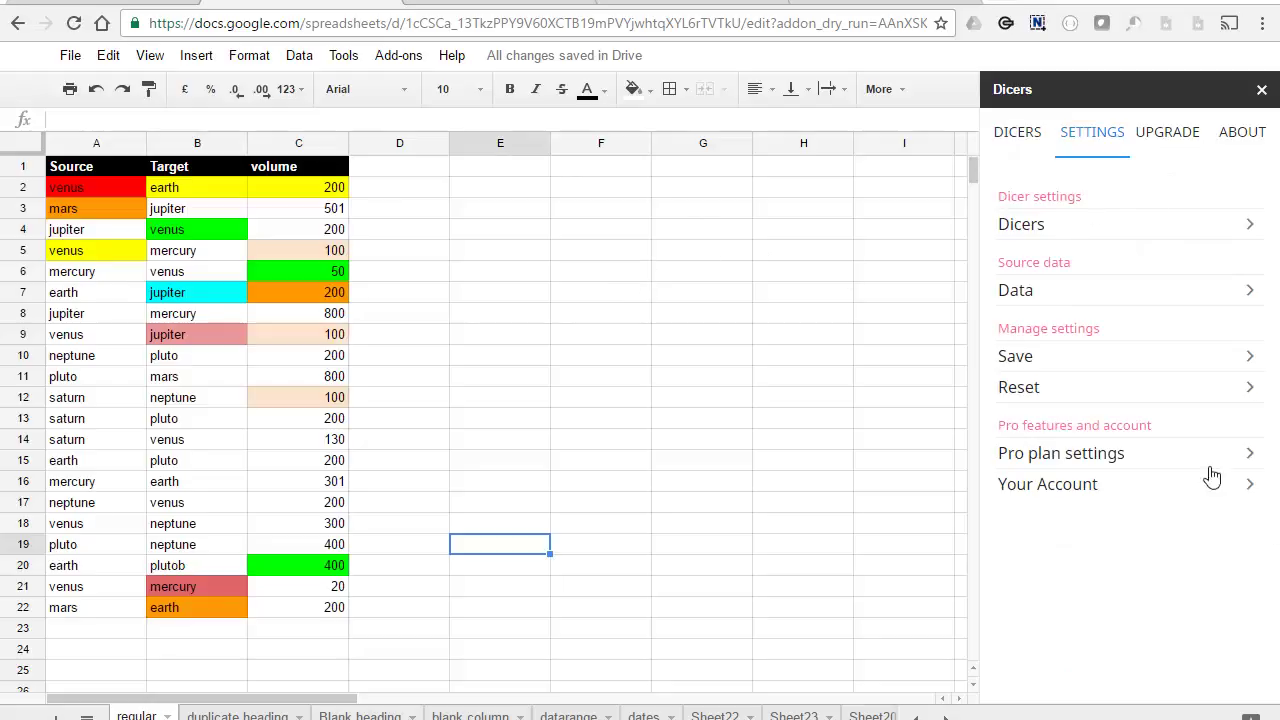
View the add-on's account settings with the plan details and Pro version coupon field, and return to the dicers.
click(1088, 487)
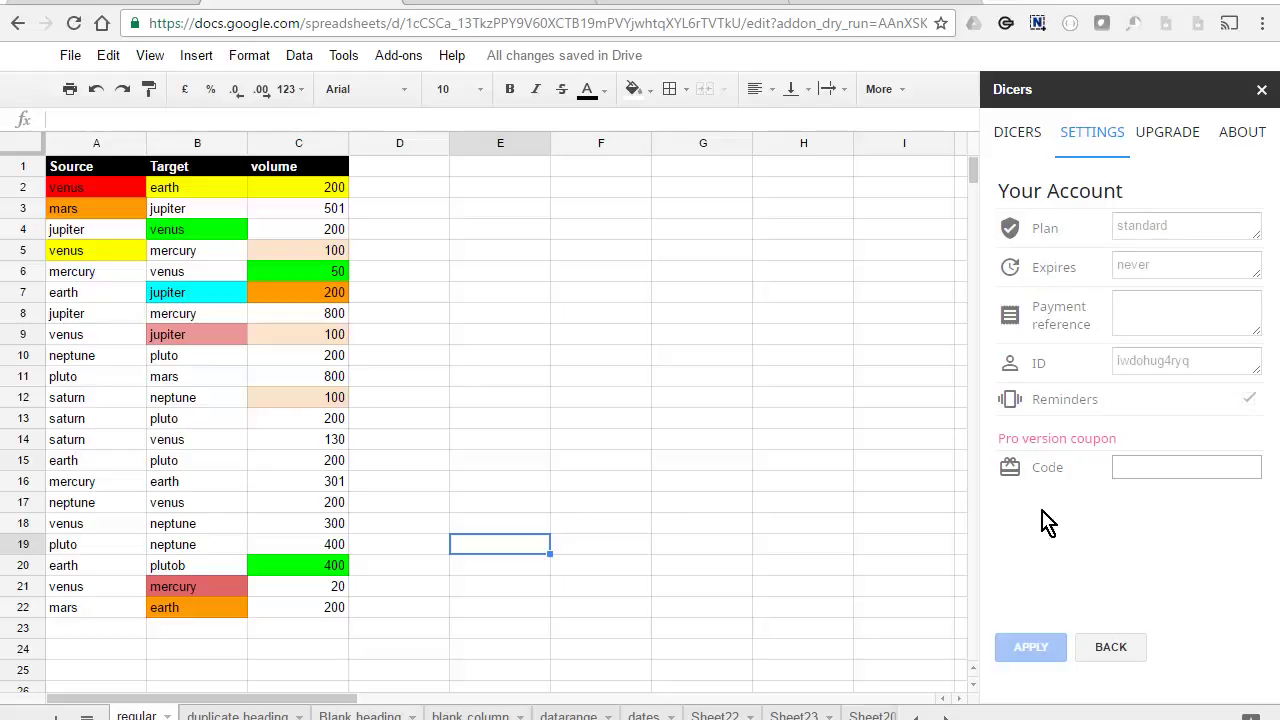
click(1116, 652)
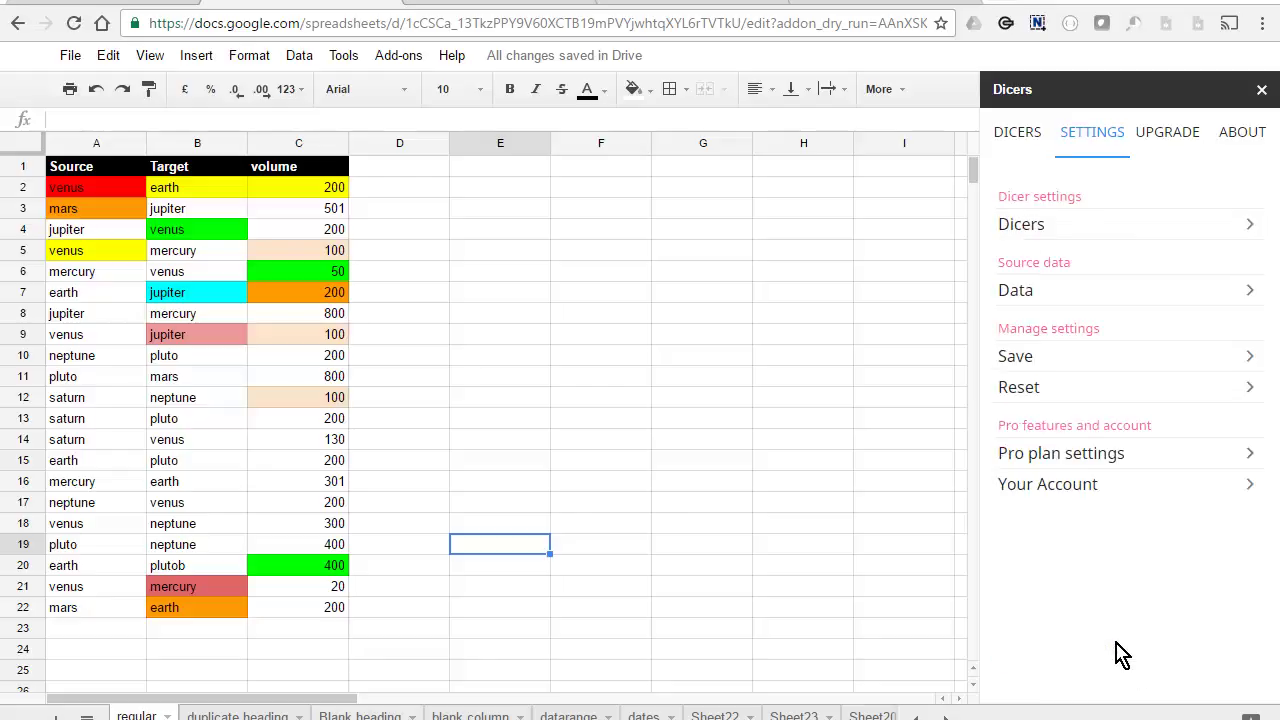
click(1016, 142)
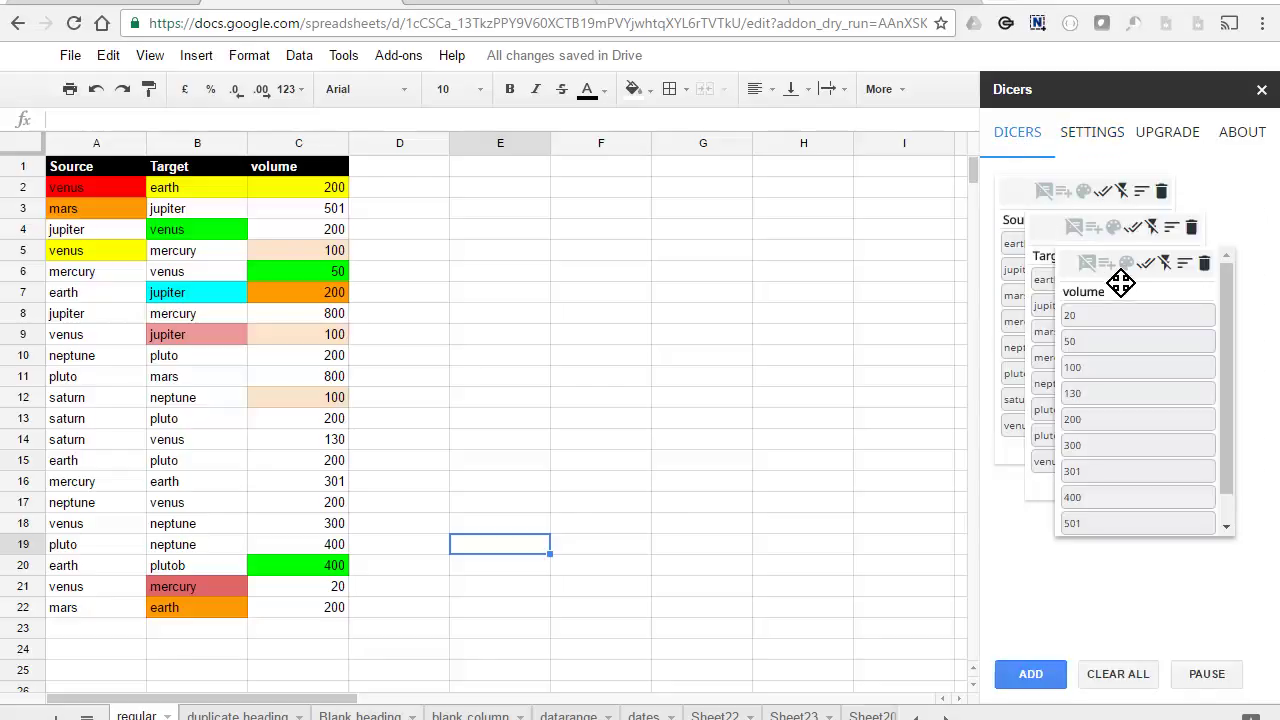